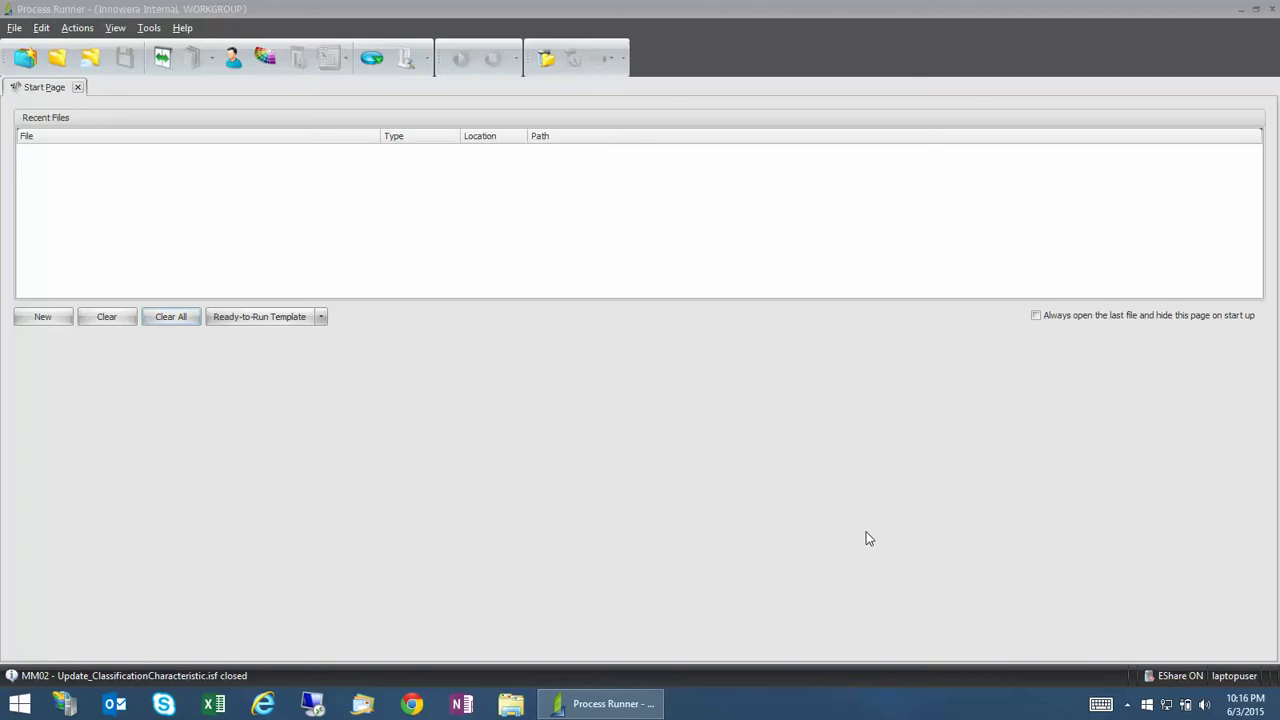
- Open the Auto Send Email Log tool for scheduling automatic log emails
click(432, 435)
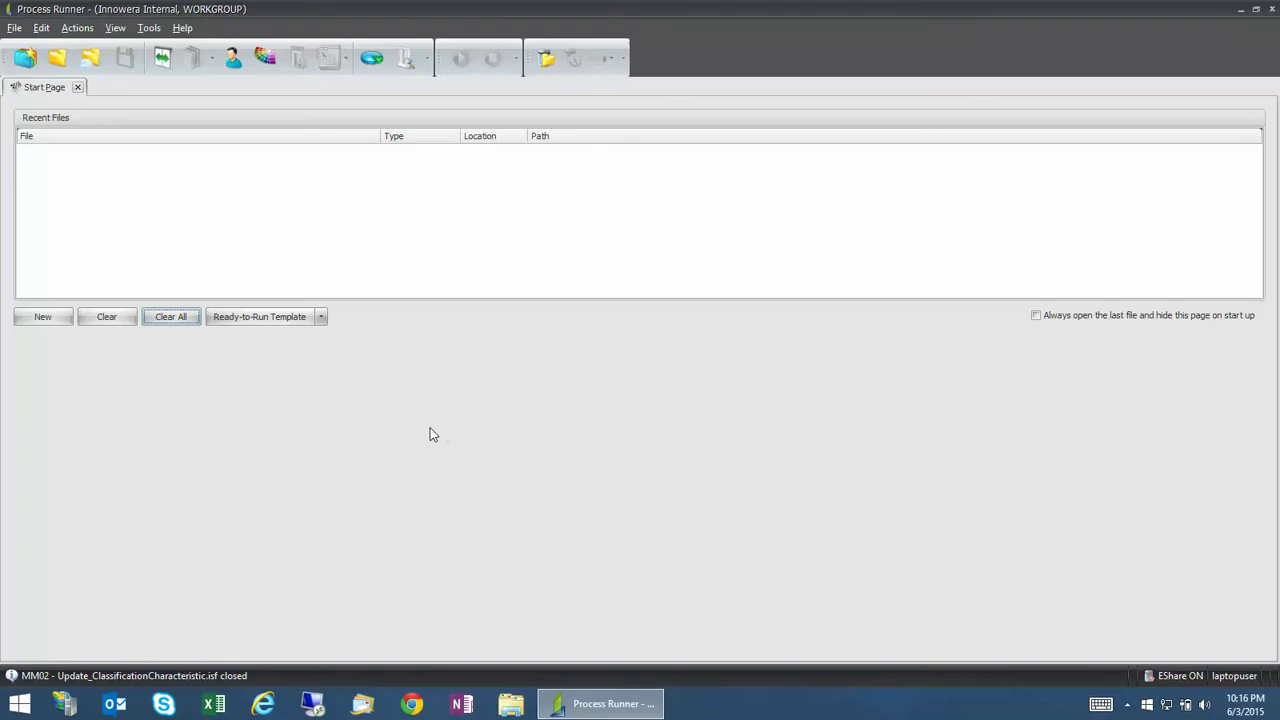
click(147, 30)
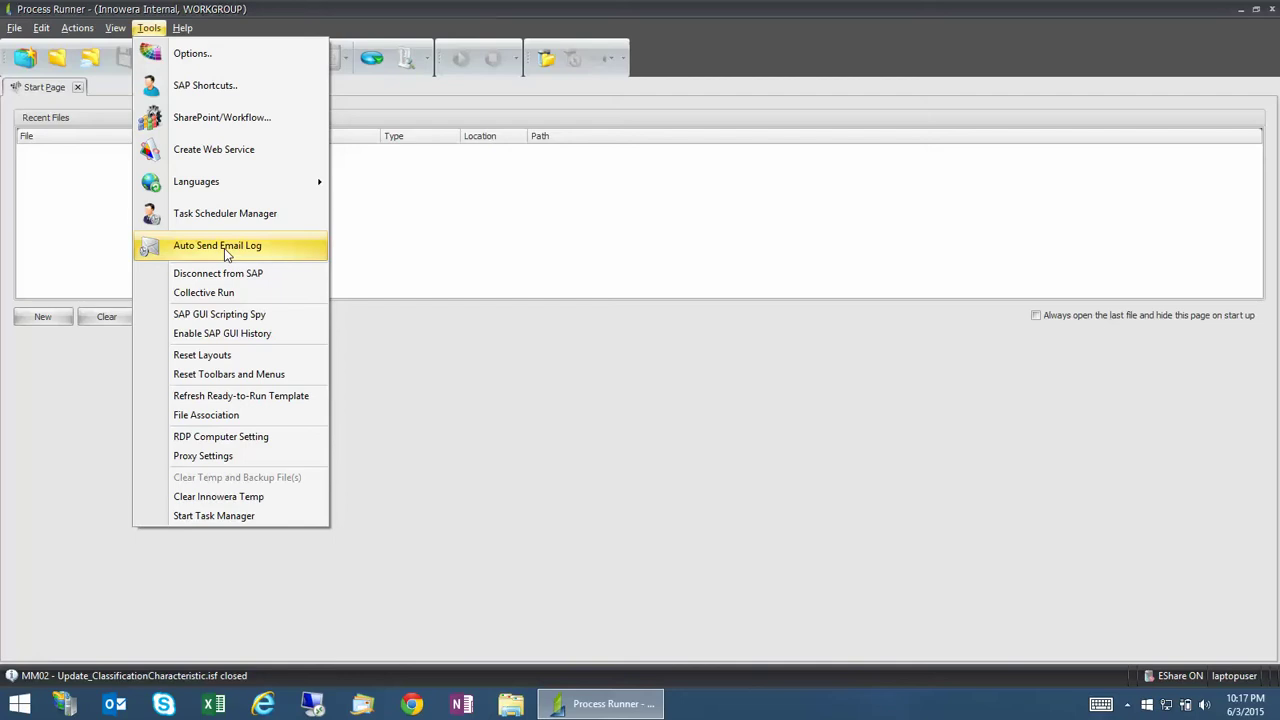
click(224, 248)
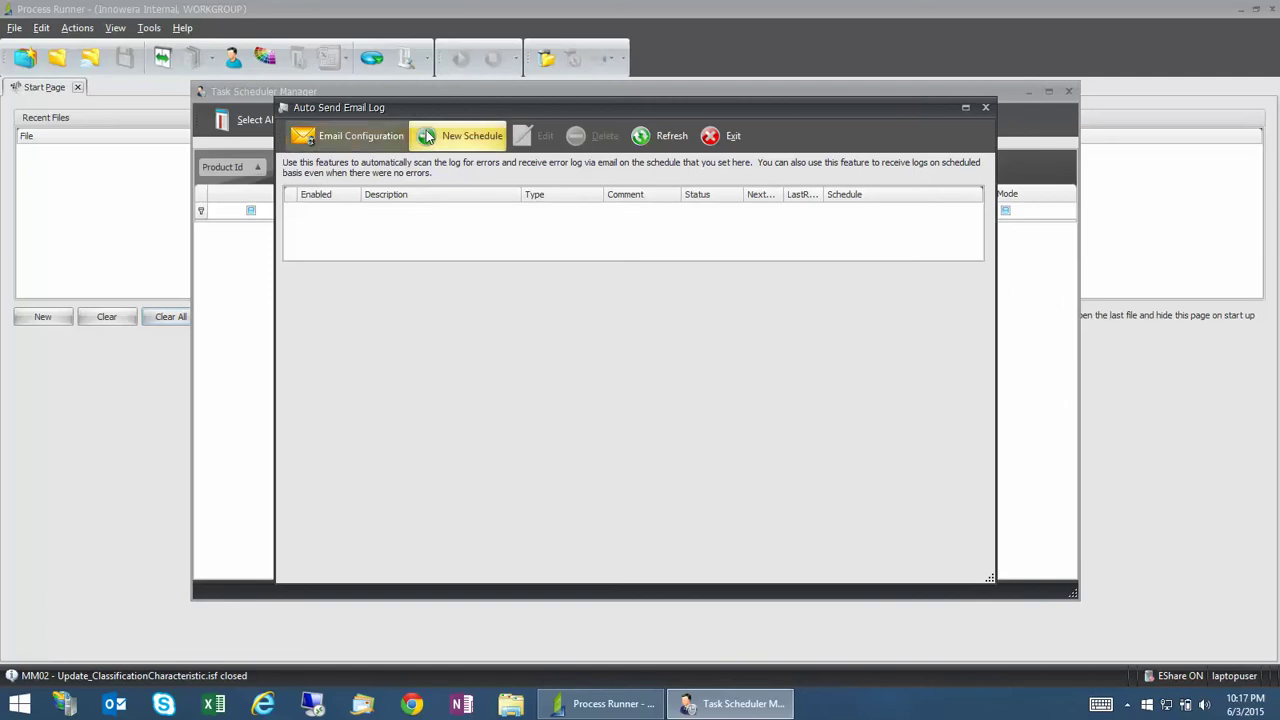
click(472, 144)
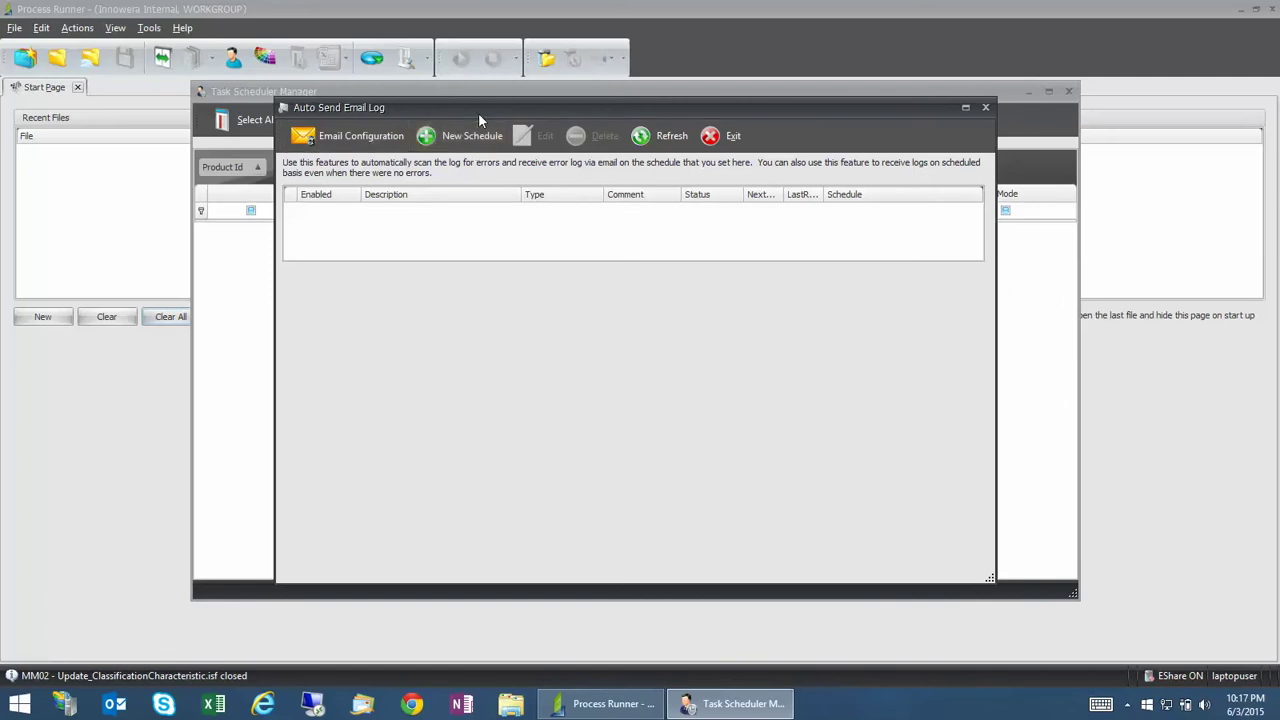
- Review the SMTP and receiver email settings in the email configuration, and close it without changes
click(348, 141)
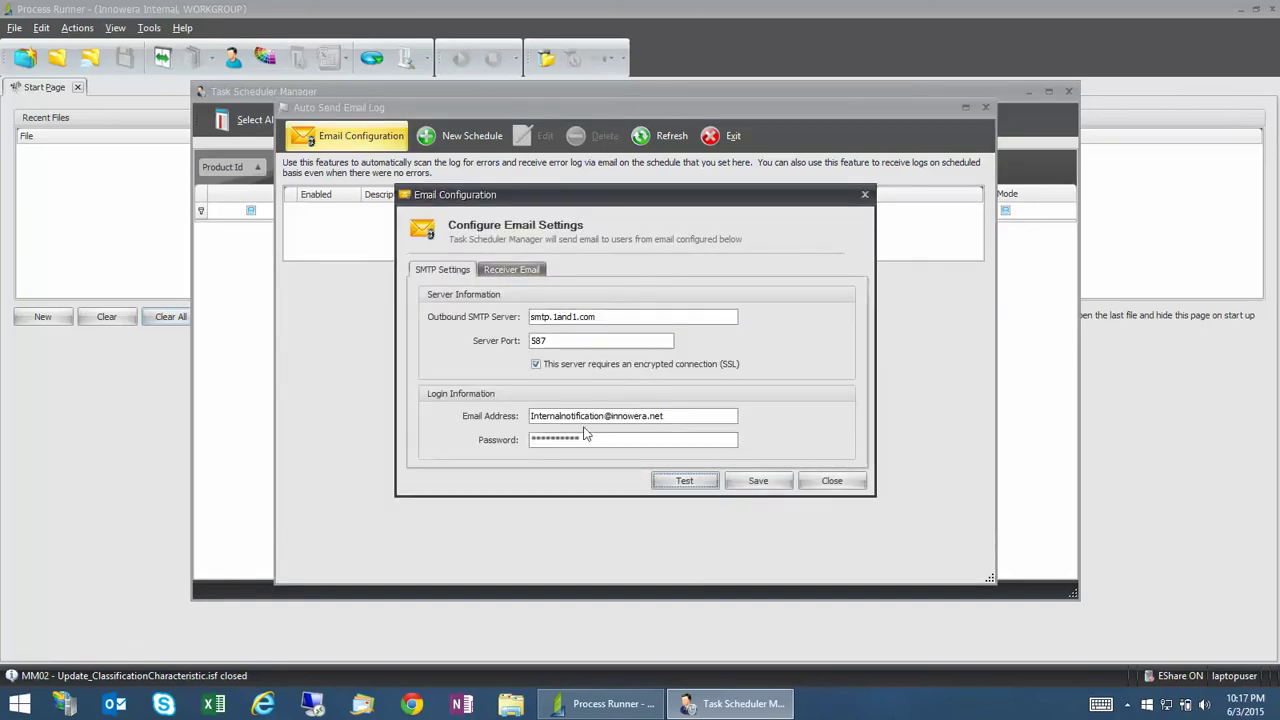
click(505, 271)
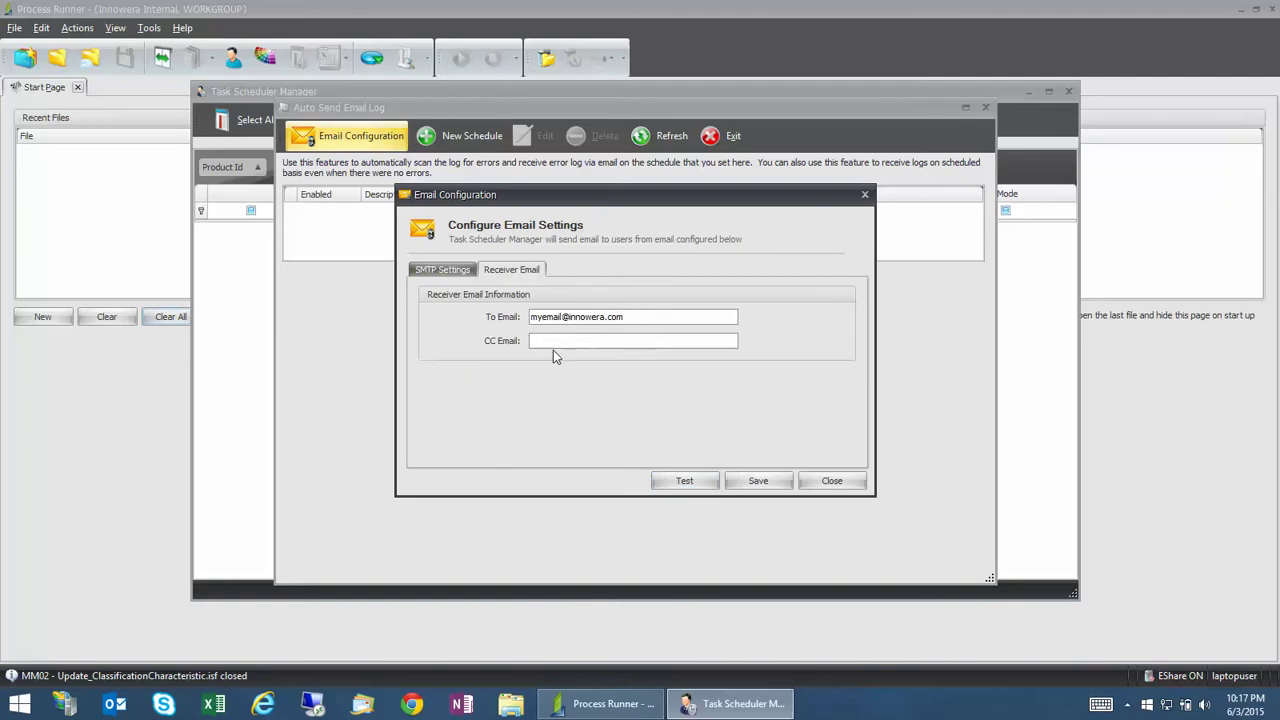
click(444, 270)
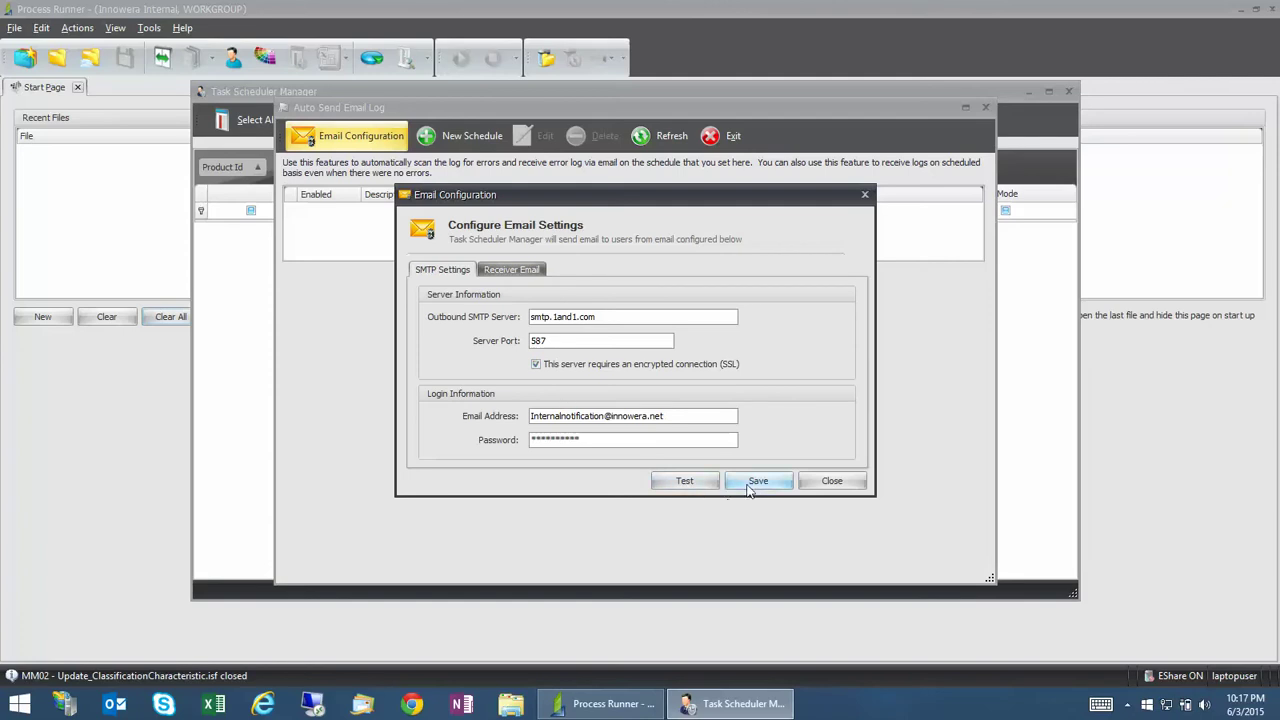
click(838, 484)
- Start a new log email schedule for product type Process Runner and turn off sending only if one or more errors occurred
click(464, 140)
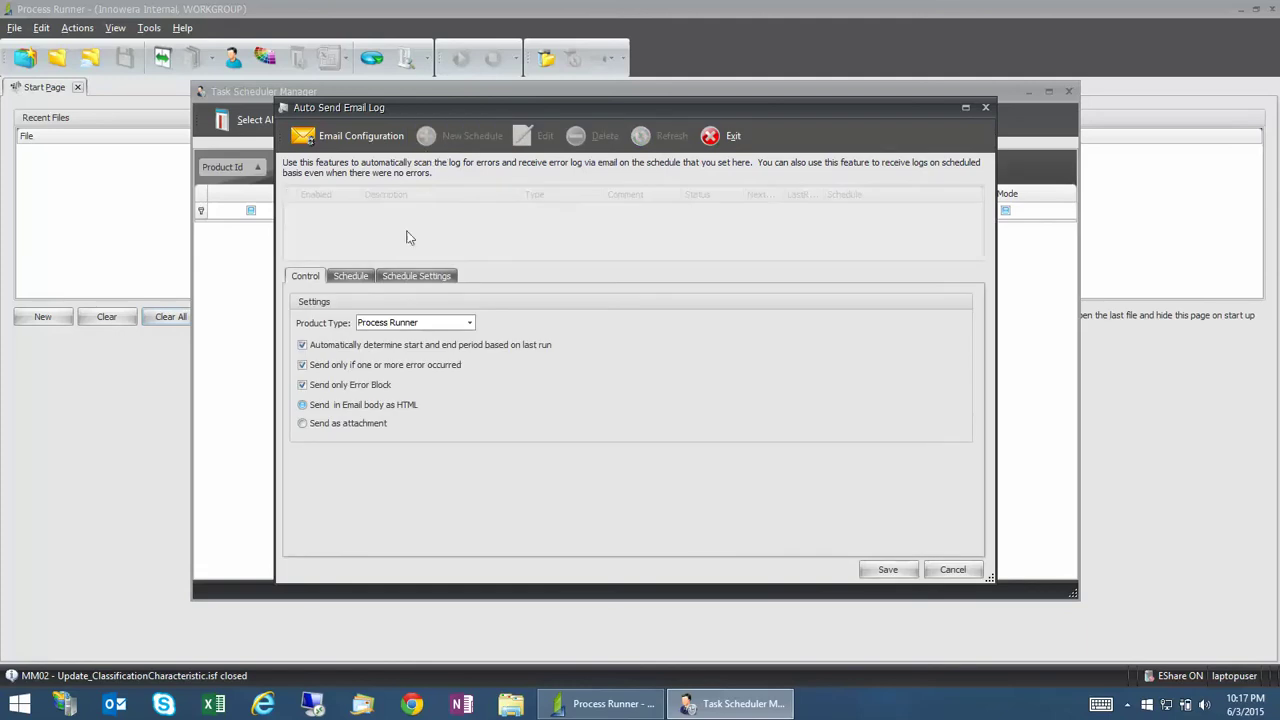
click(469, 323)
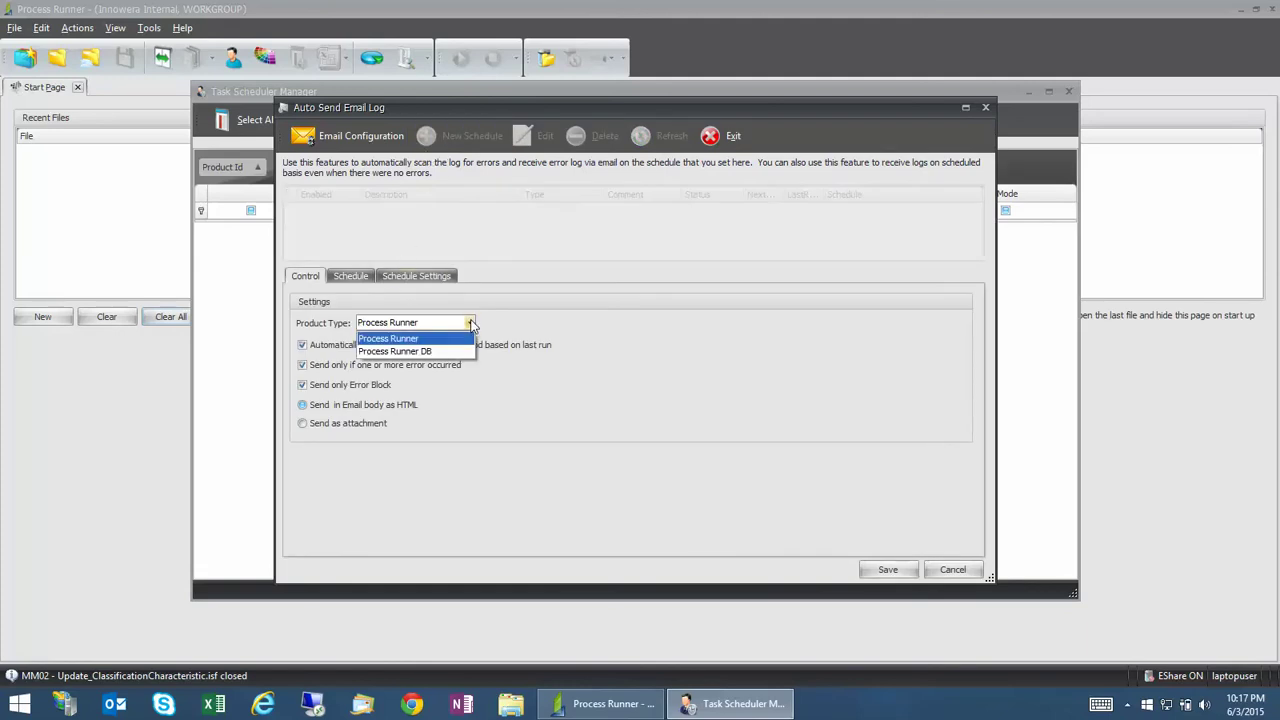
click(518, 339)
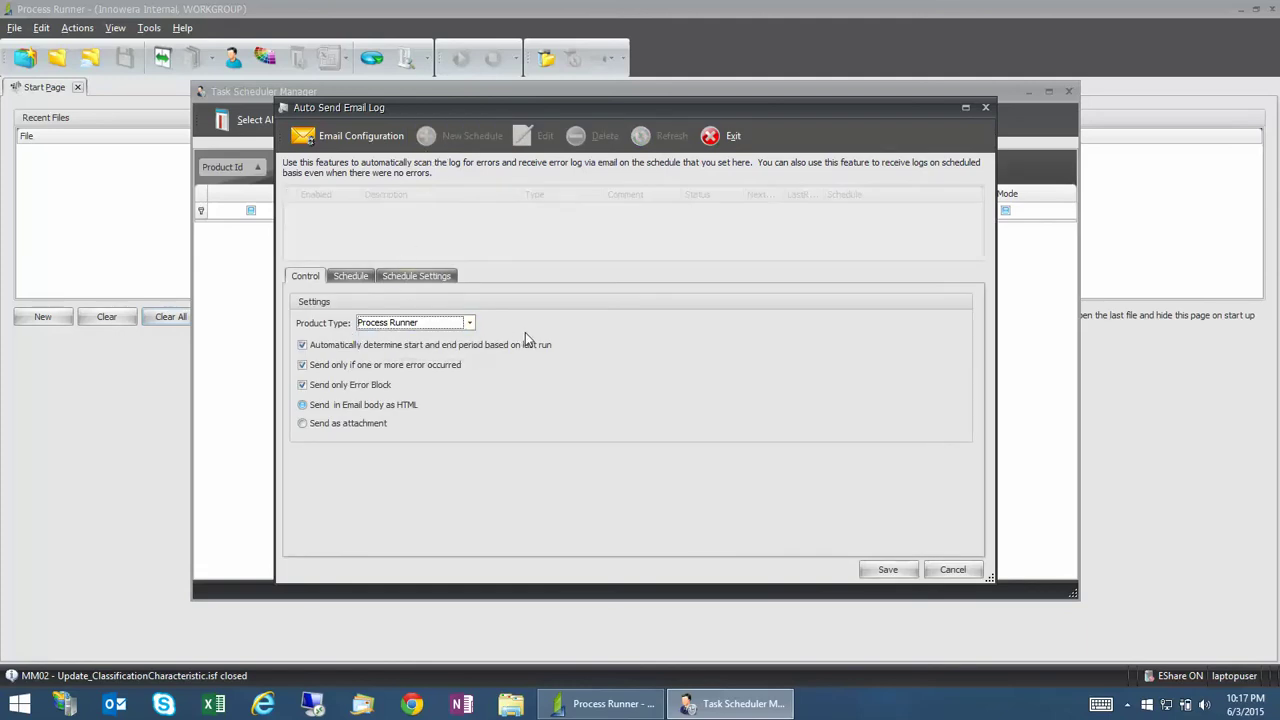
click(304, 368)
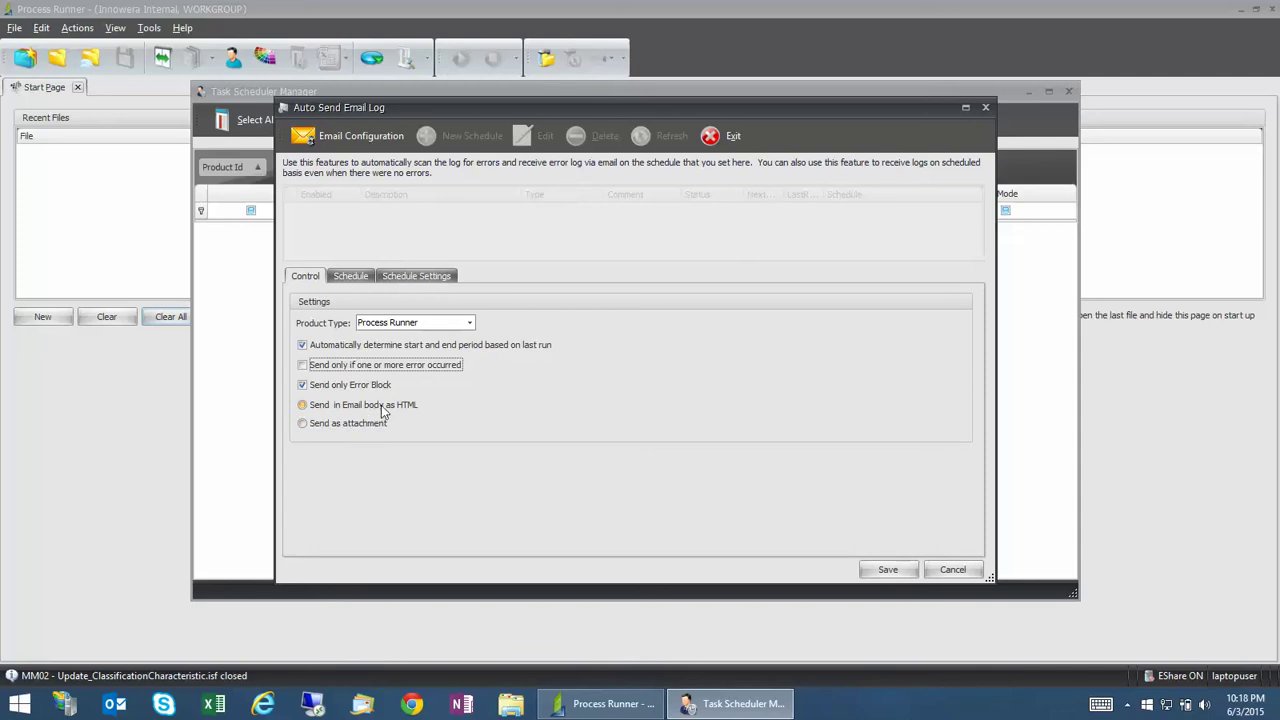
- Review the schedule options, keep the Daily type with a 12:00 AM start time, and save the new schedule
click(351, 276)
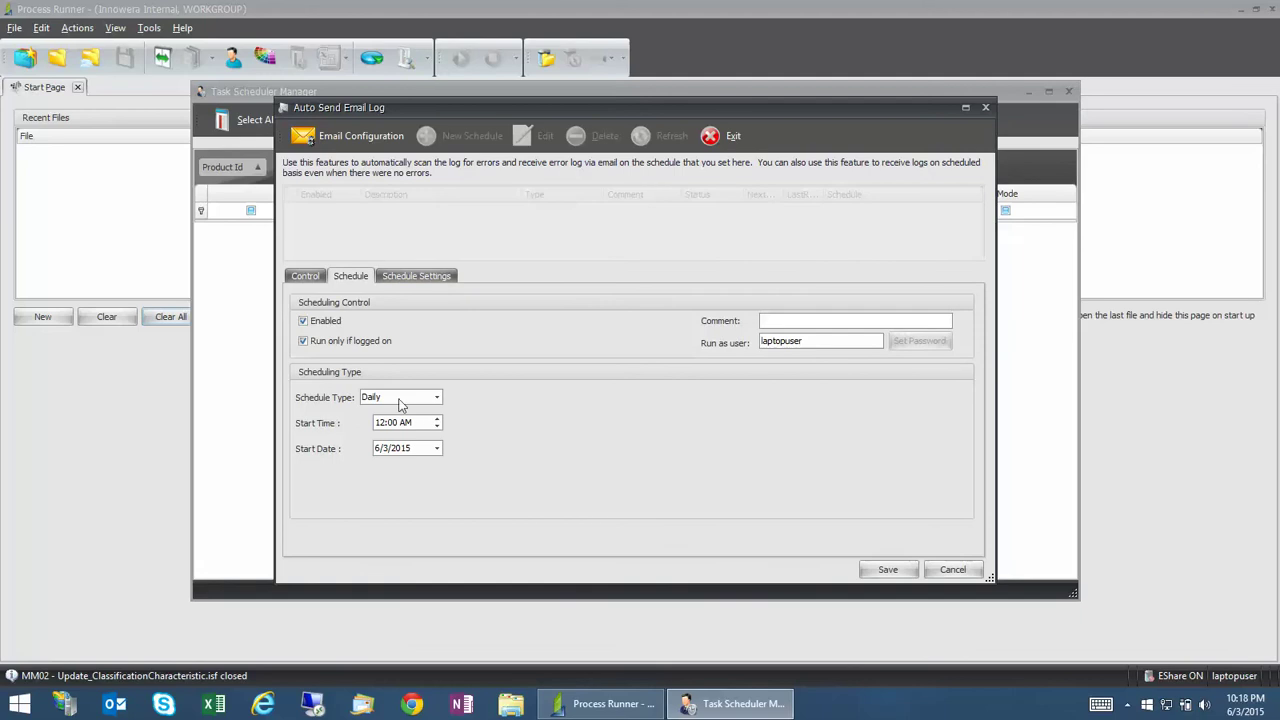
click(410, 279)
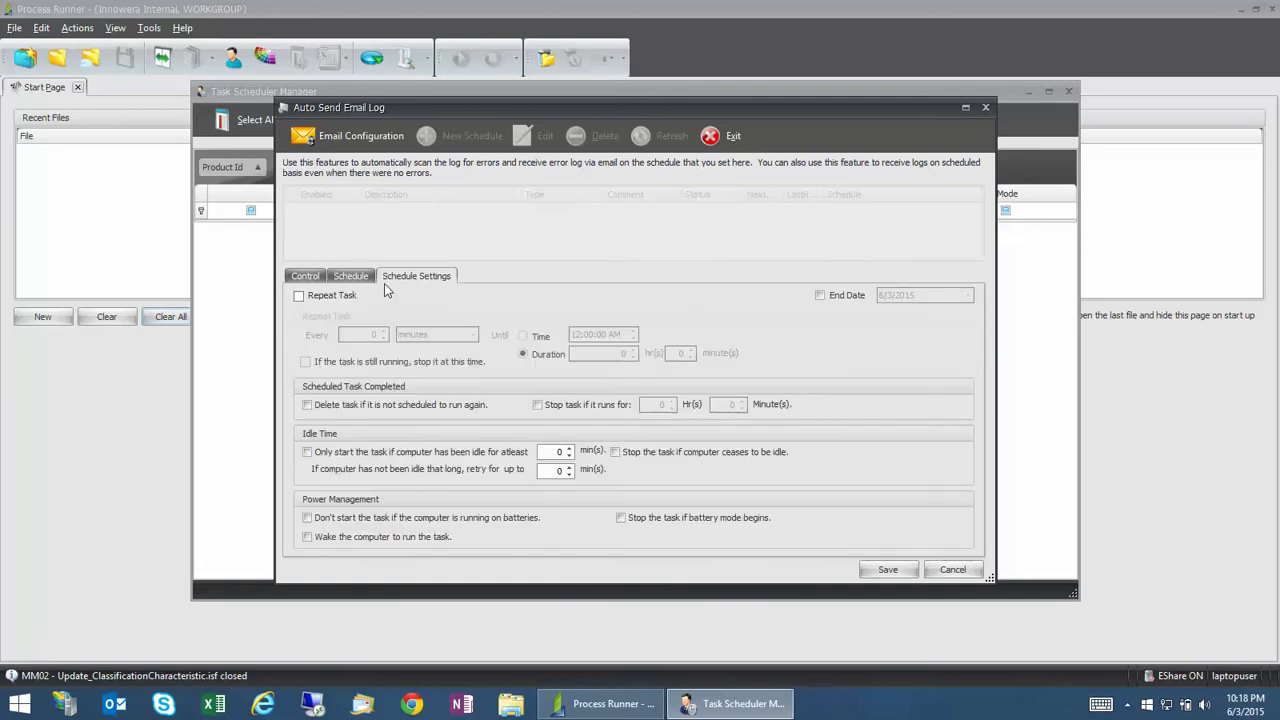
click(351, 278)
click(382, 424)
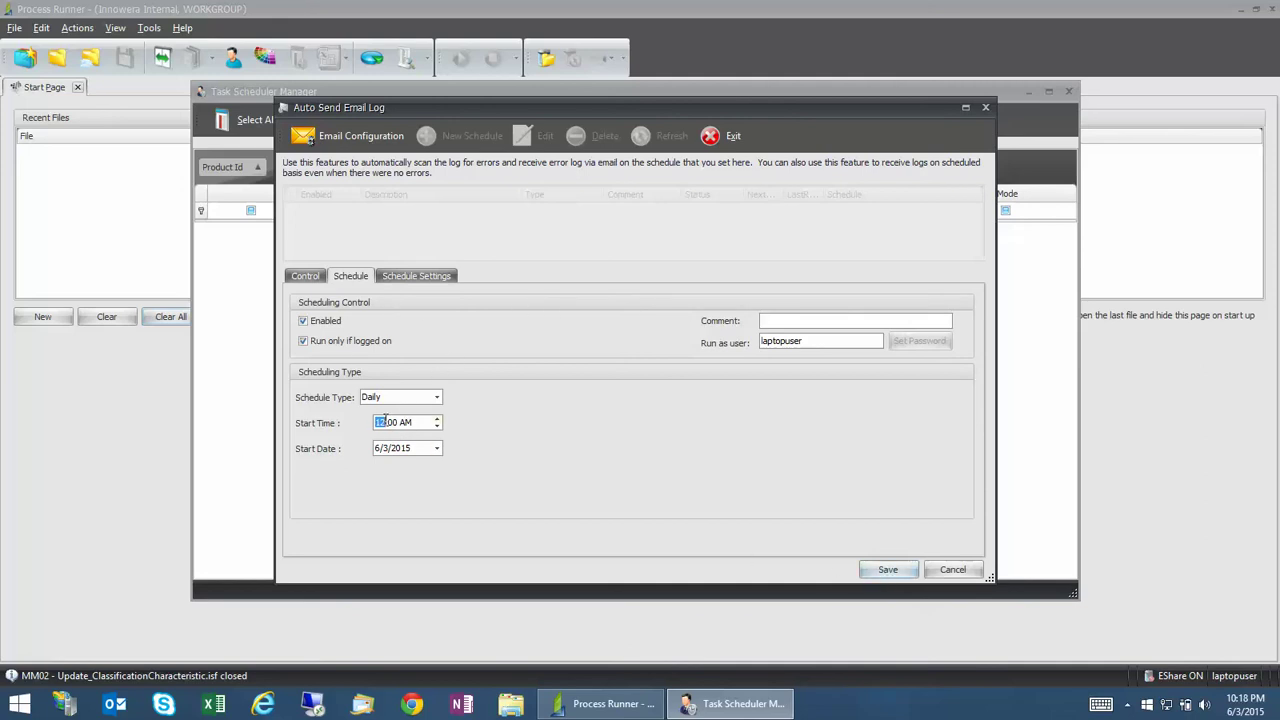
click(889, 572)
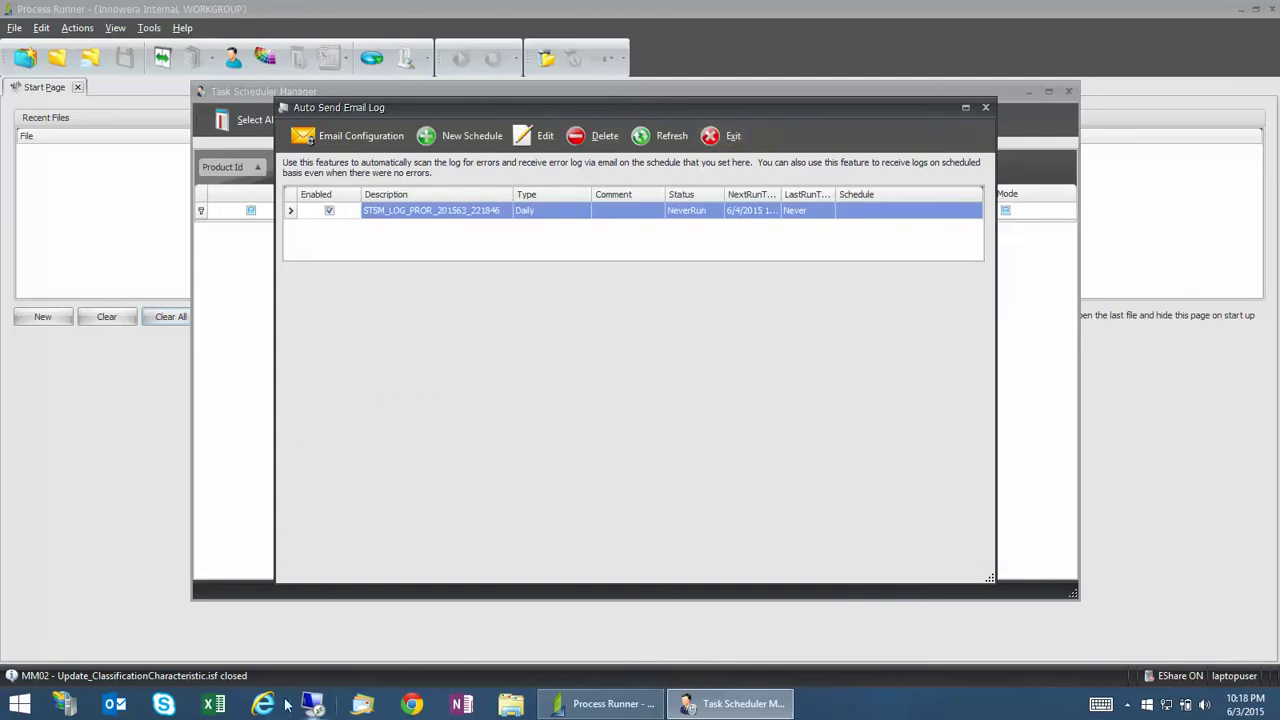
- Switch to Windows Live Mail and examine the logged messages and highlighted errors in the newest Process Runner log scan error report
click(362, 705)
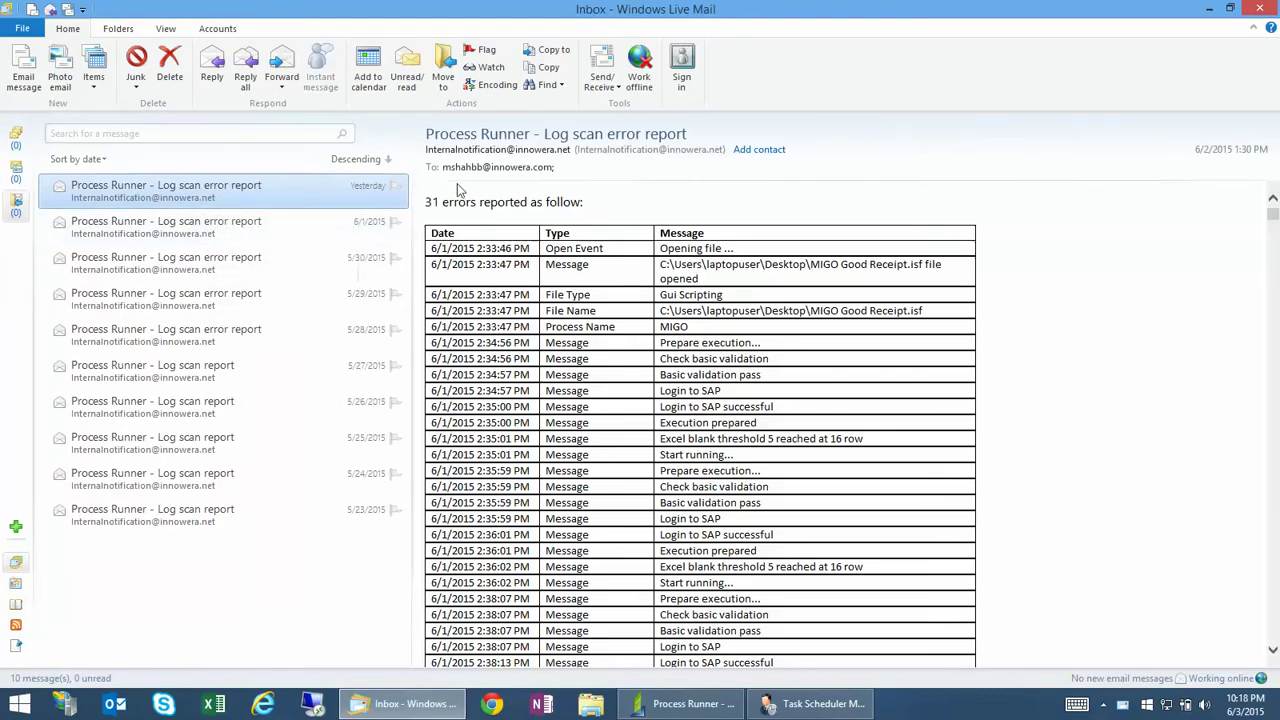
drag(426, 202, 600, 206)
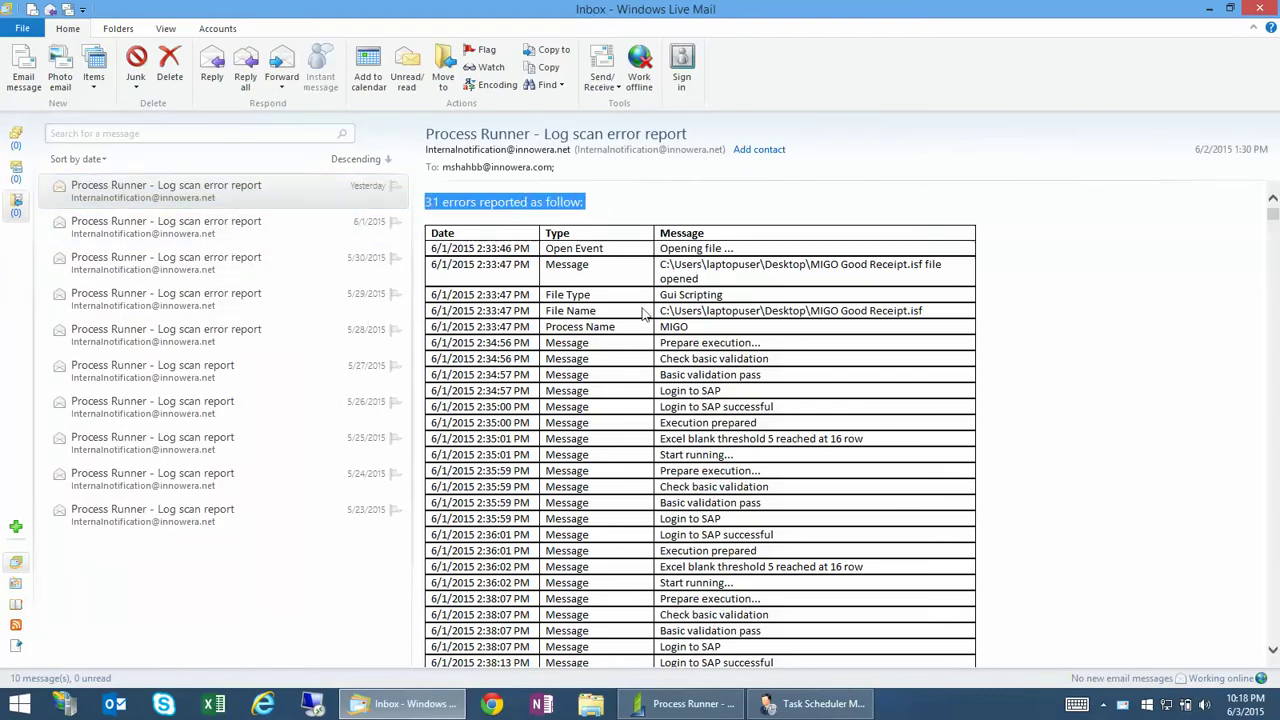
scroll(650, 330, down, 10)
scroll(686, 347, down, 15)
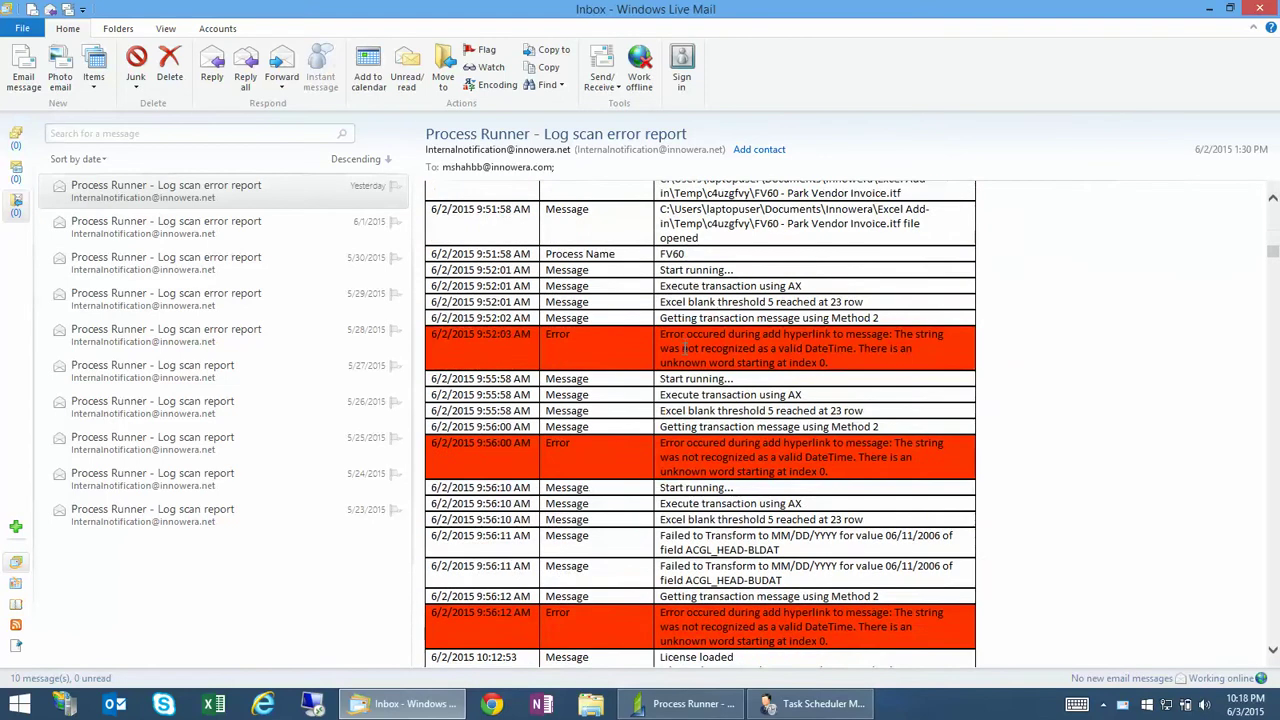
scroll(686, 347, down, 4)
scroll(661, 376, down, 5)
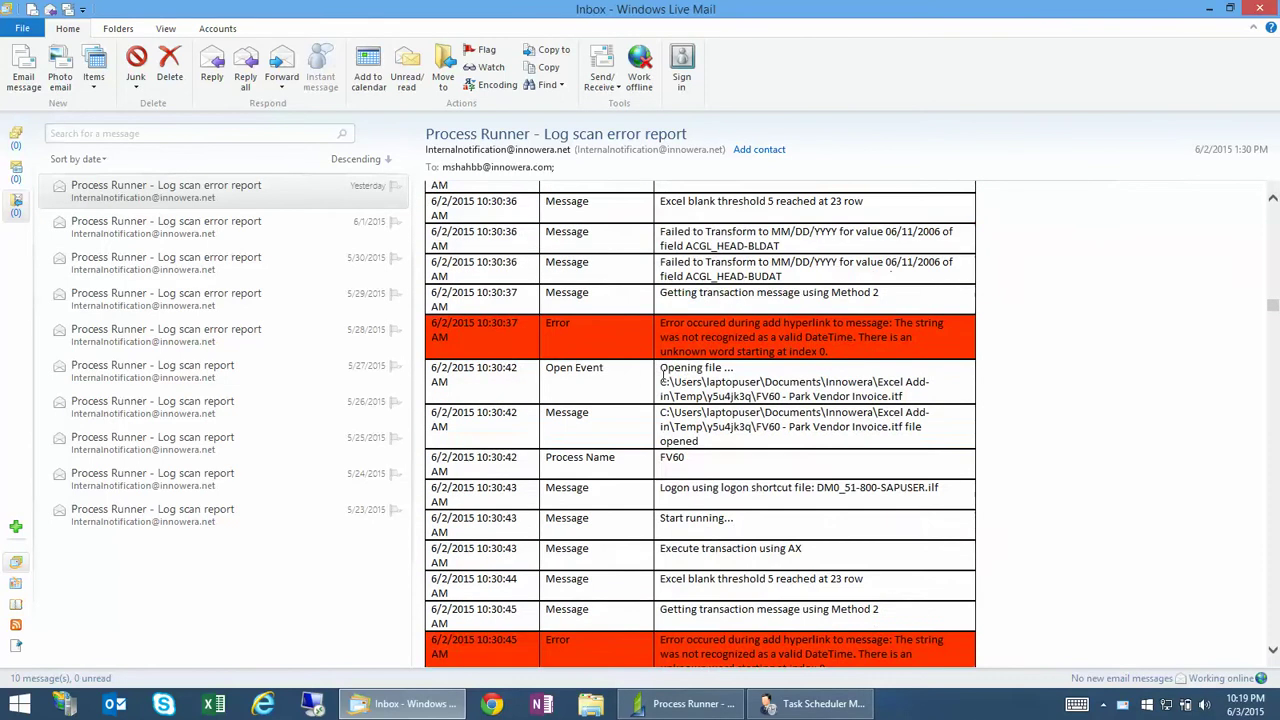
scroll(661, 376, down, 10)
scroll(670, 407, up, 5)
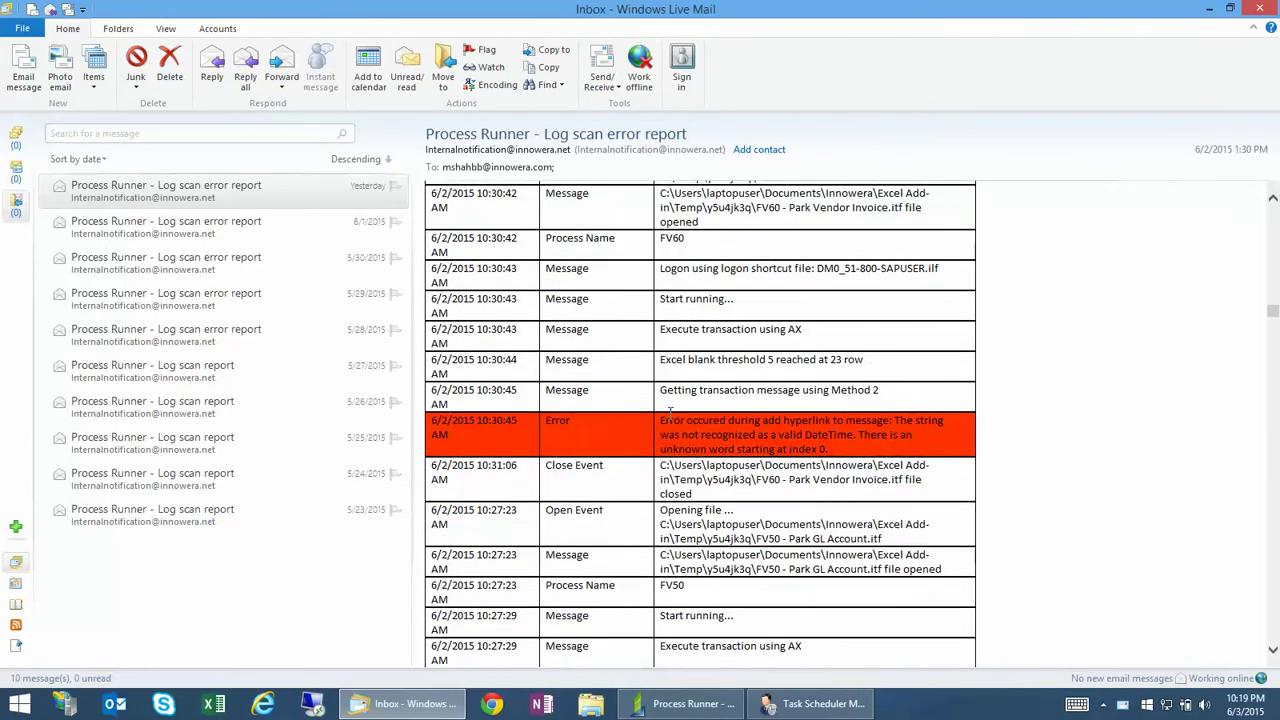
drag(681, 424, 827, 450)
click(827, 450)
scroll(815, 445, down, 3)
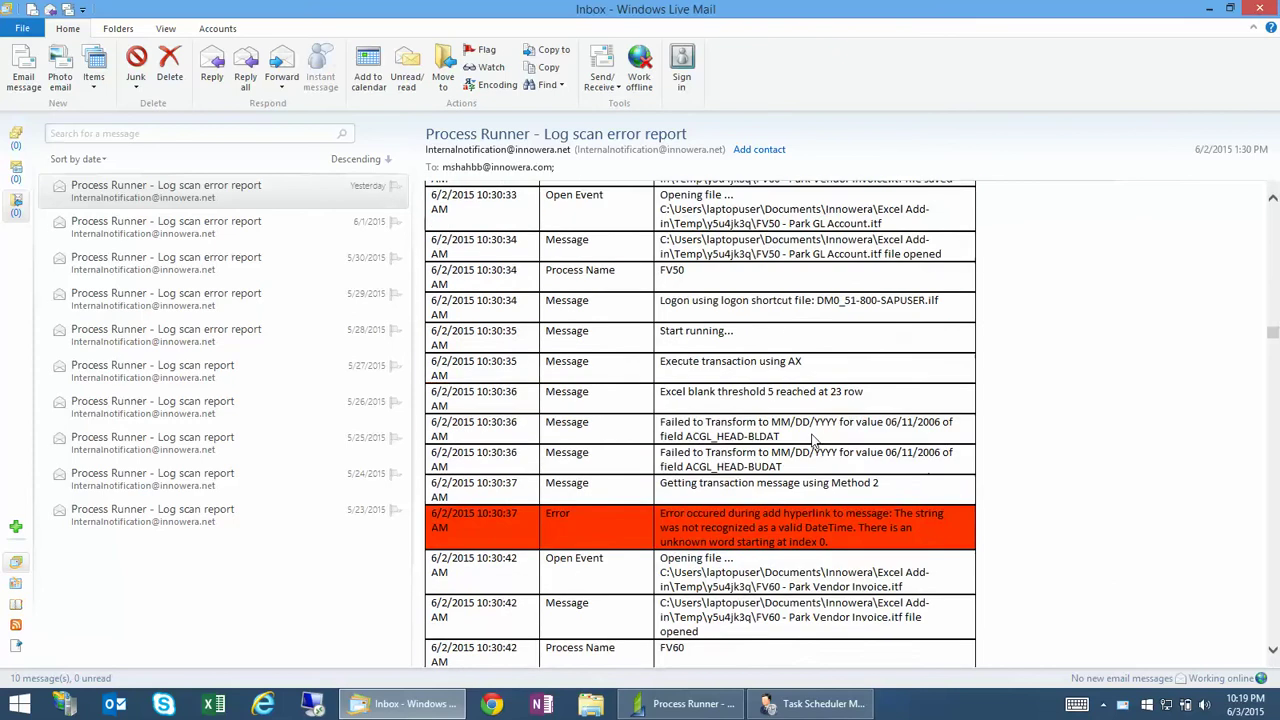
scroll(805, 437, down, 20)
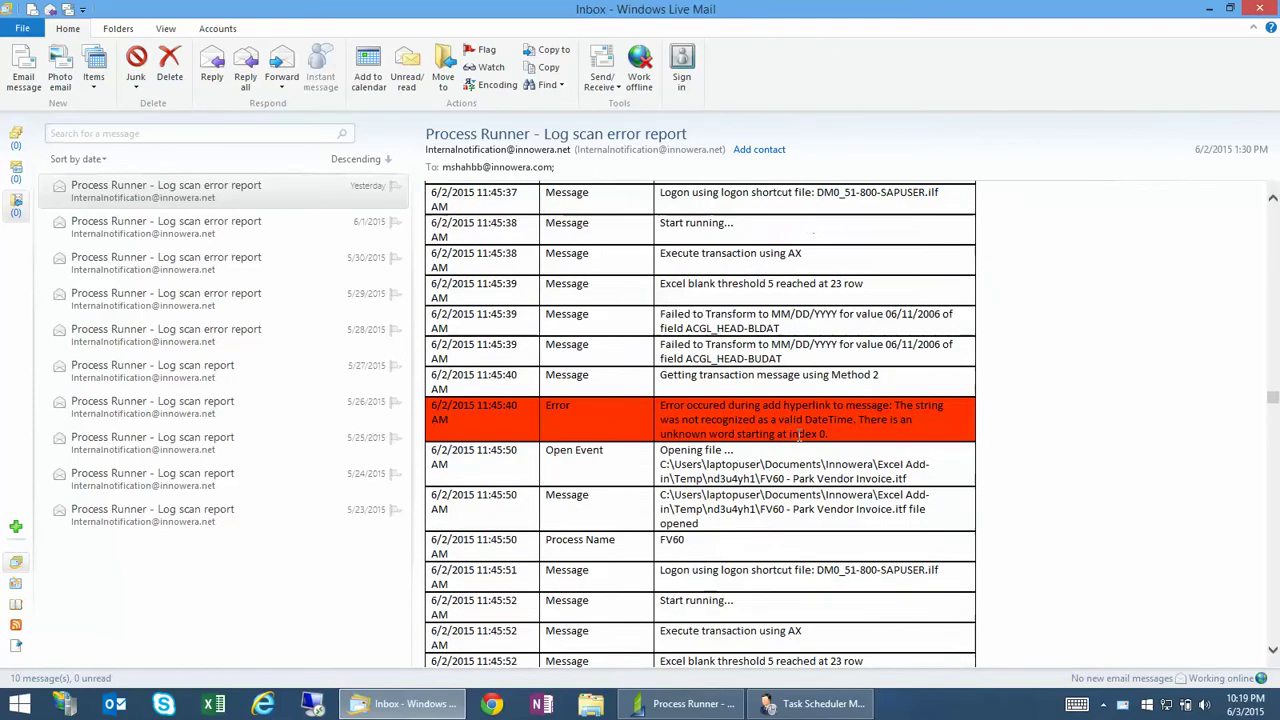
scroll(799, 433, down, 15)
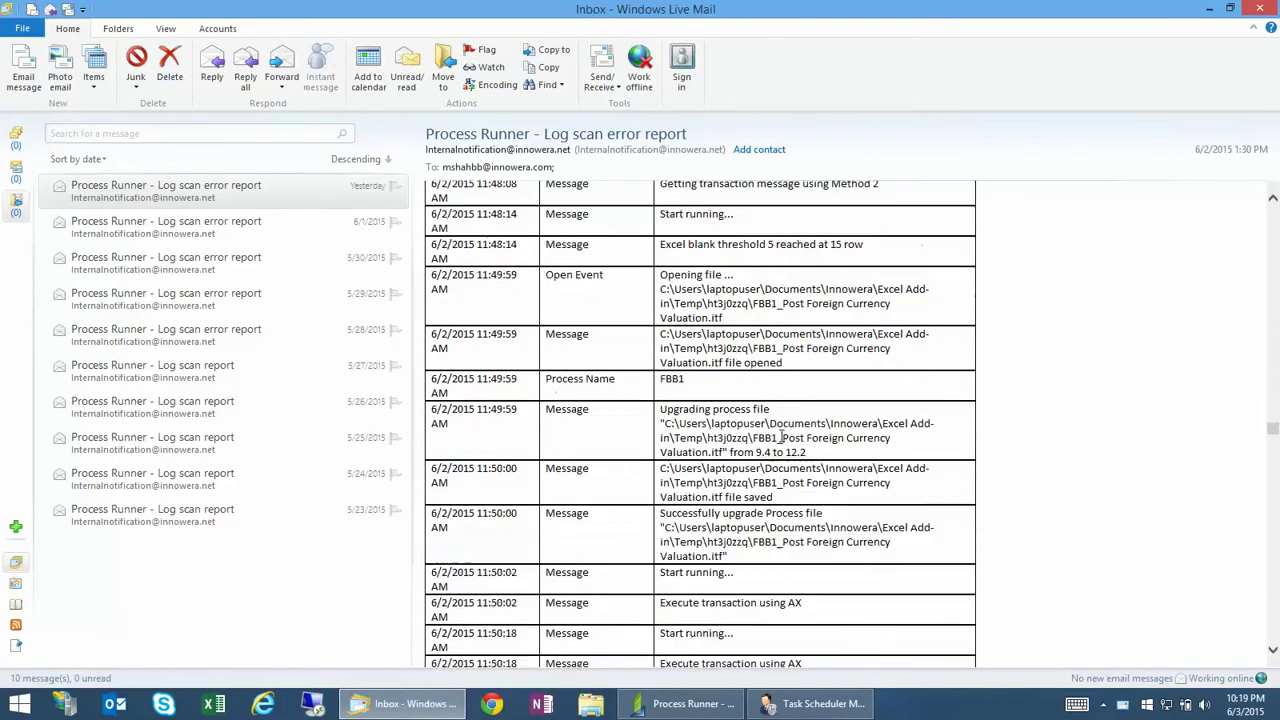
- Examine the log scan error reports dated 6/1/2015 and 5/30/2015, reading the latter through to its end
click(196, 242)
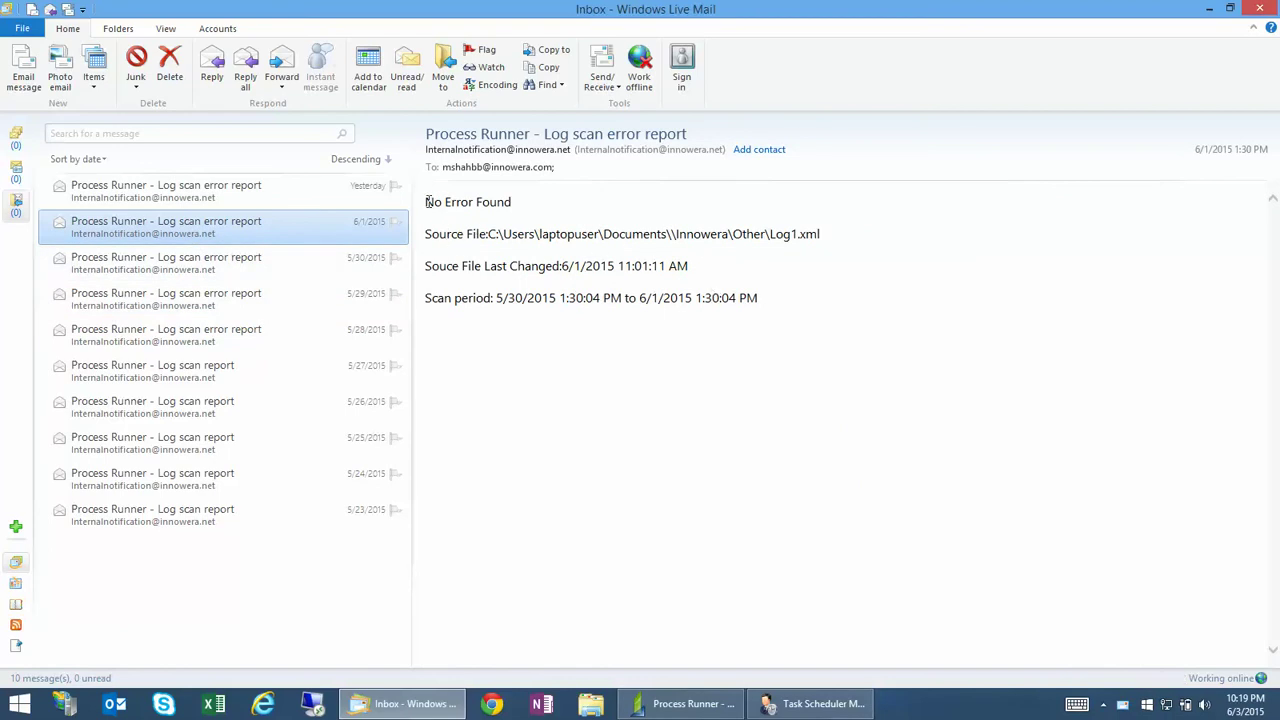
drag(427, 202, 518, 201)
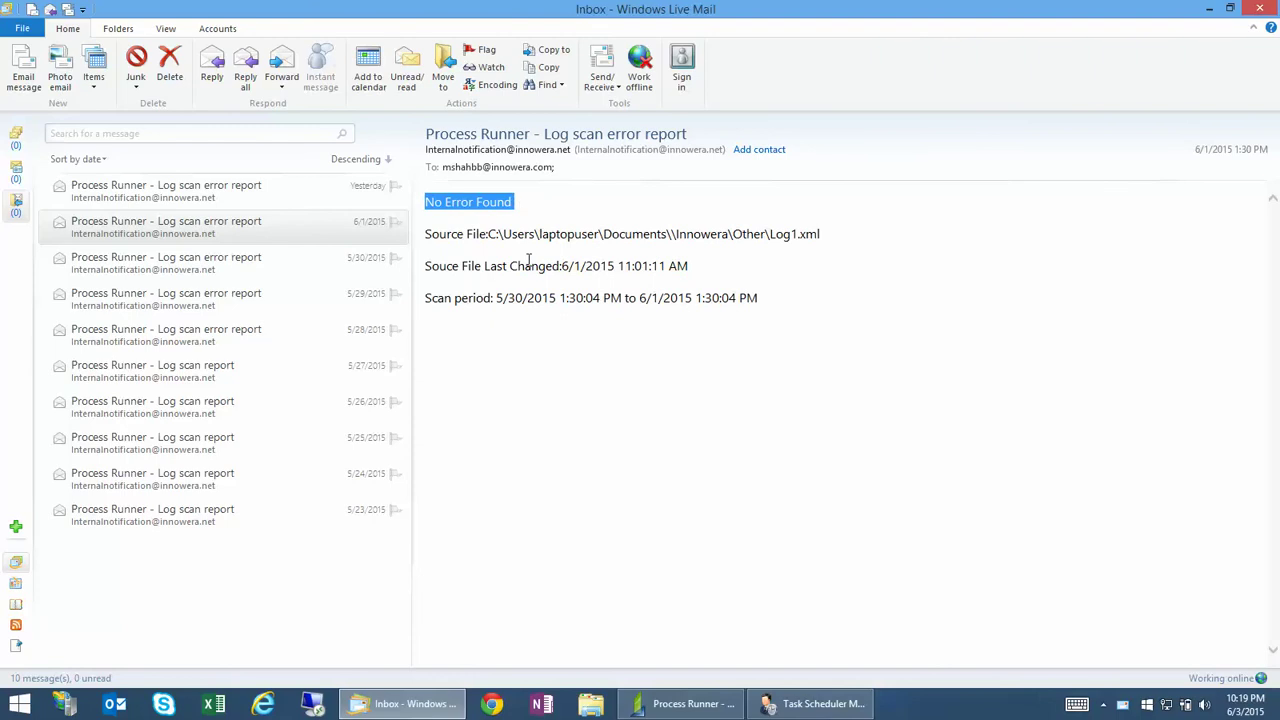
click(190, 276)
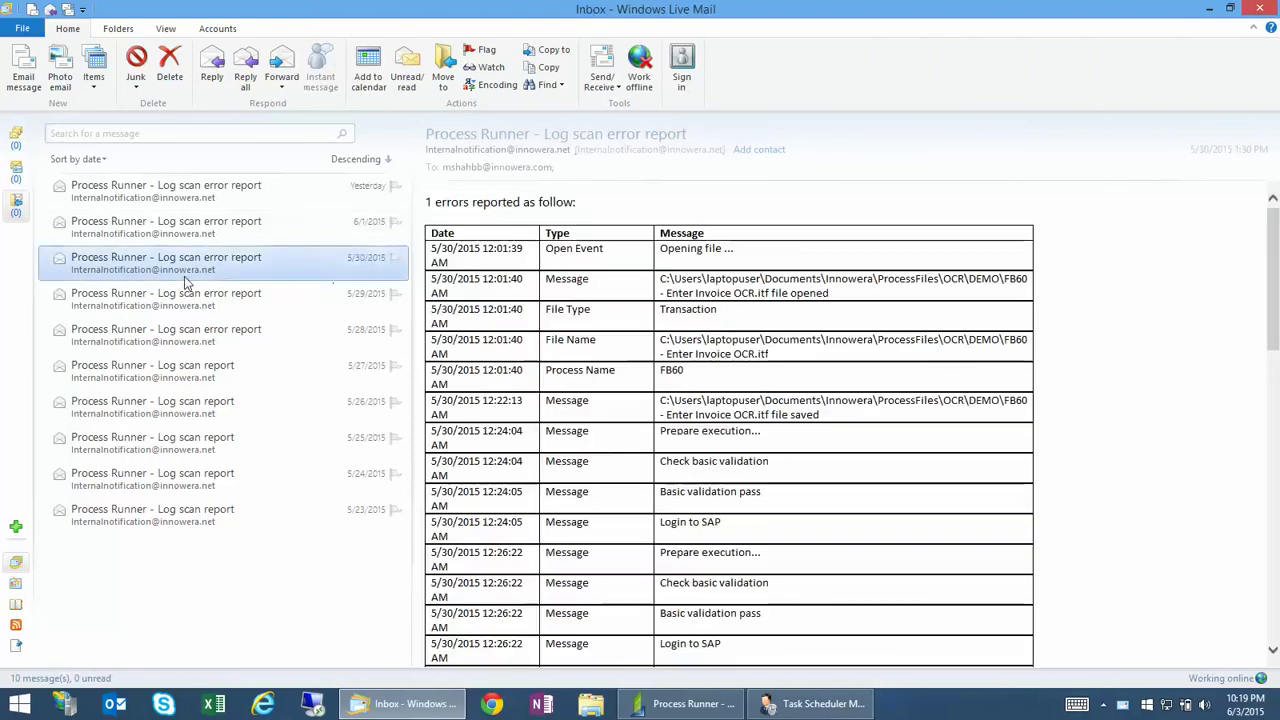
scroll(695, 450, down, 10)
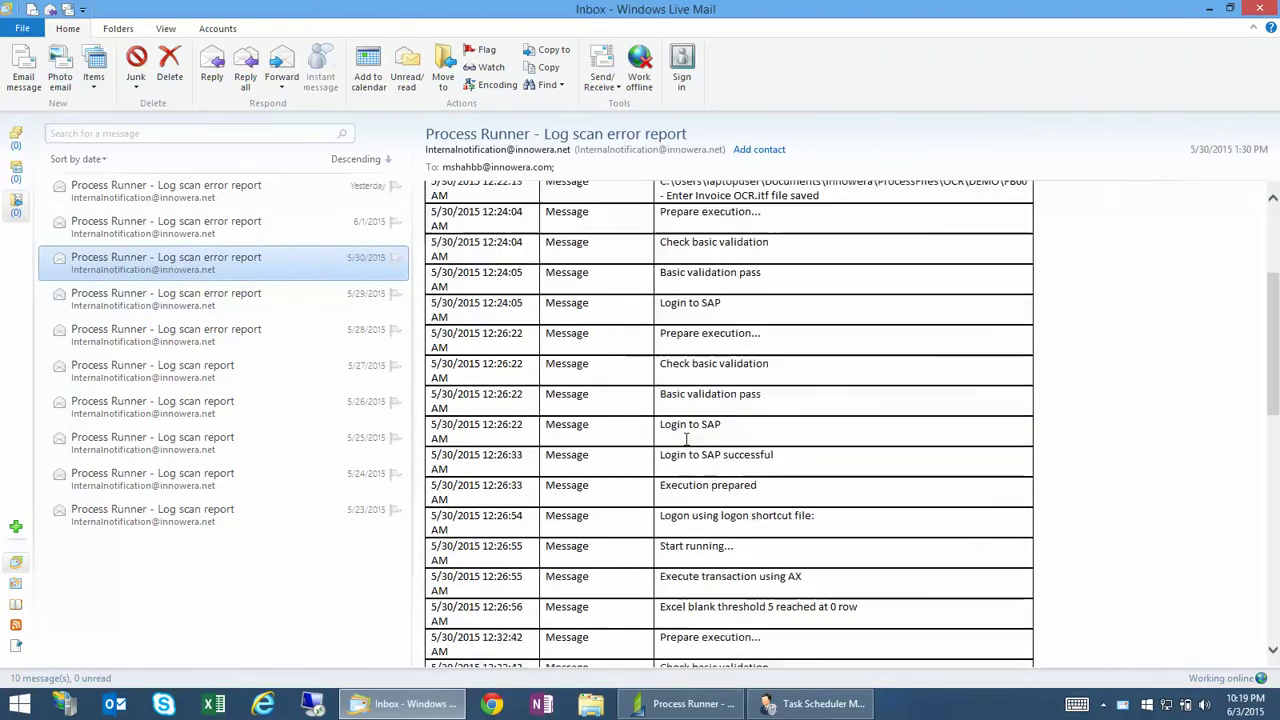
scroll(690, 490, up, 10)
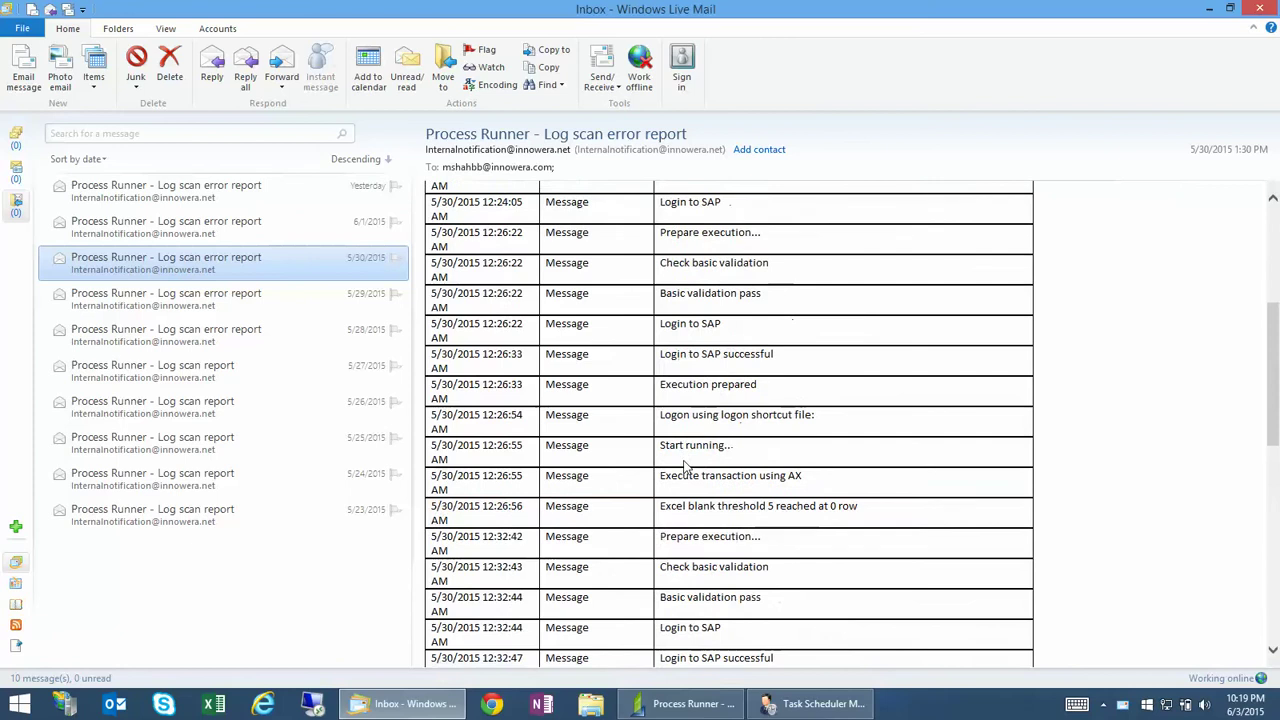
scroll(697, 272, down, 10)
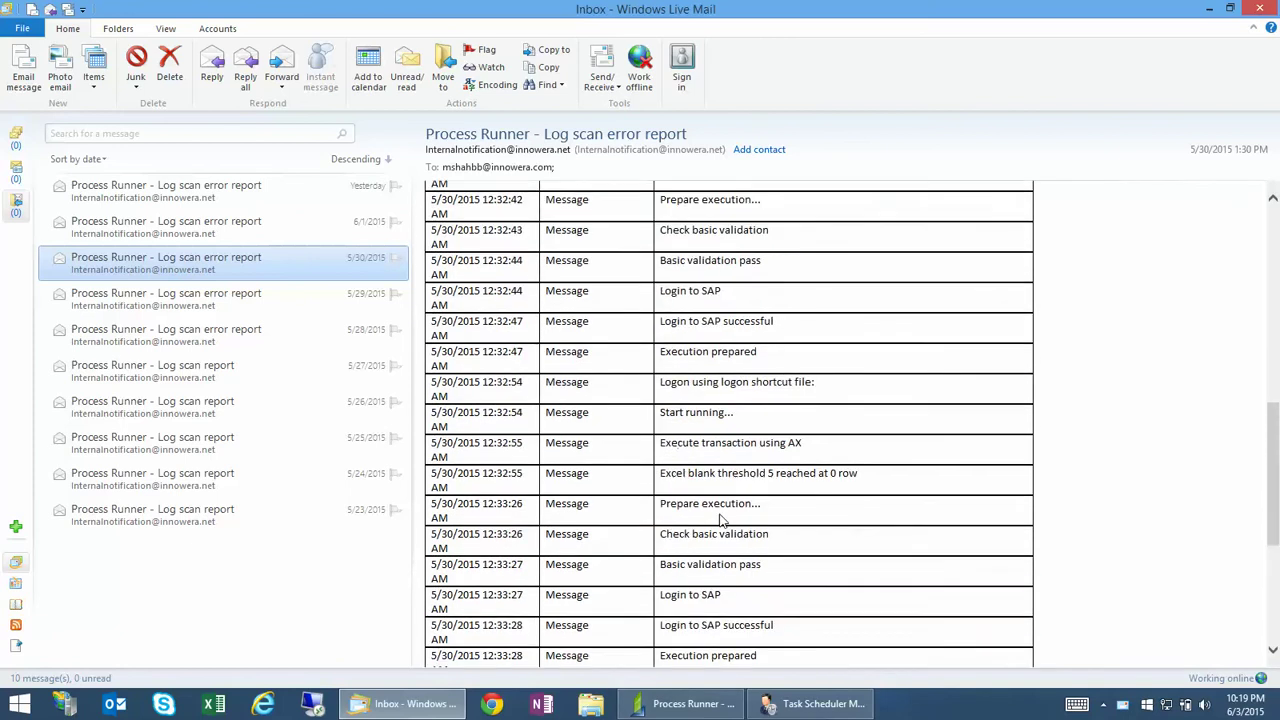
scroll(722, 520, up, 10)
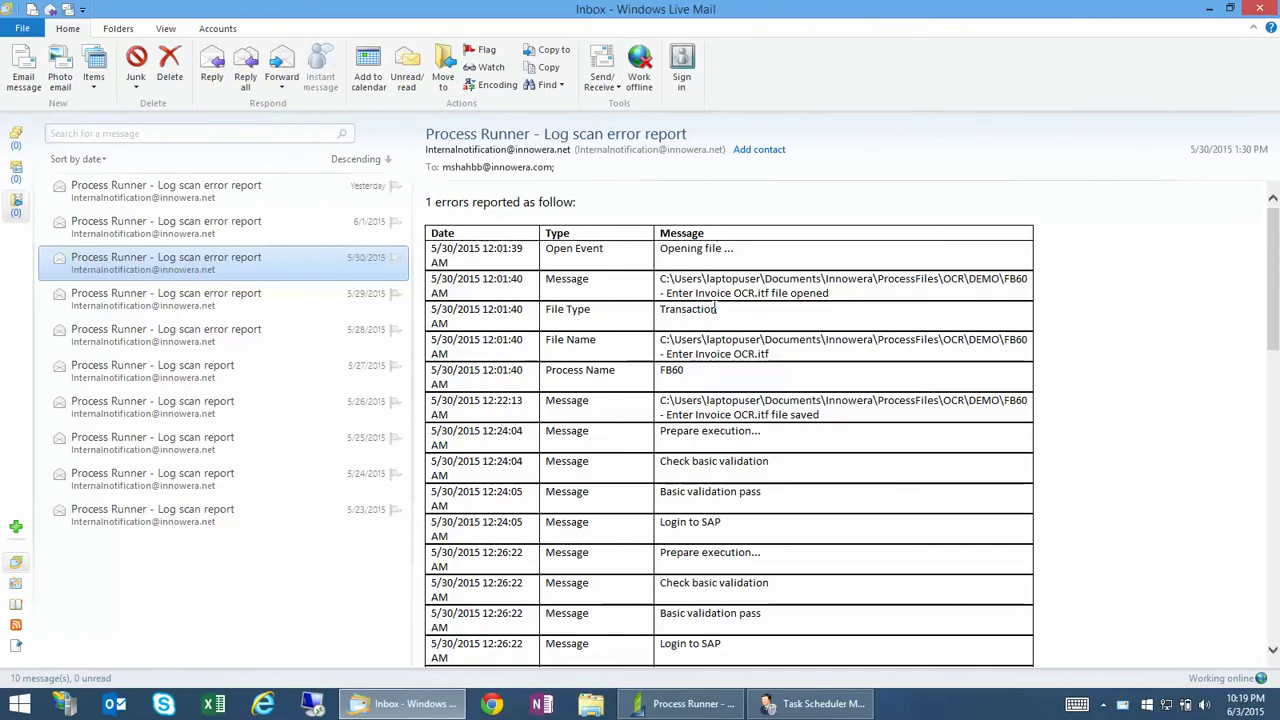
scroll(708, 352, down, 10)
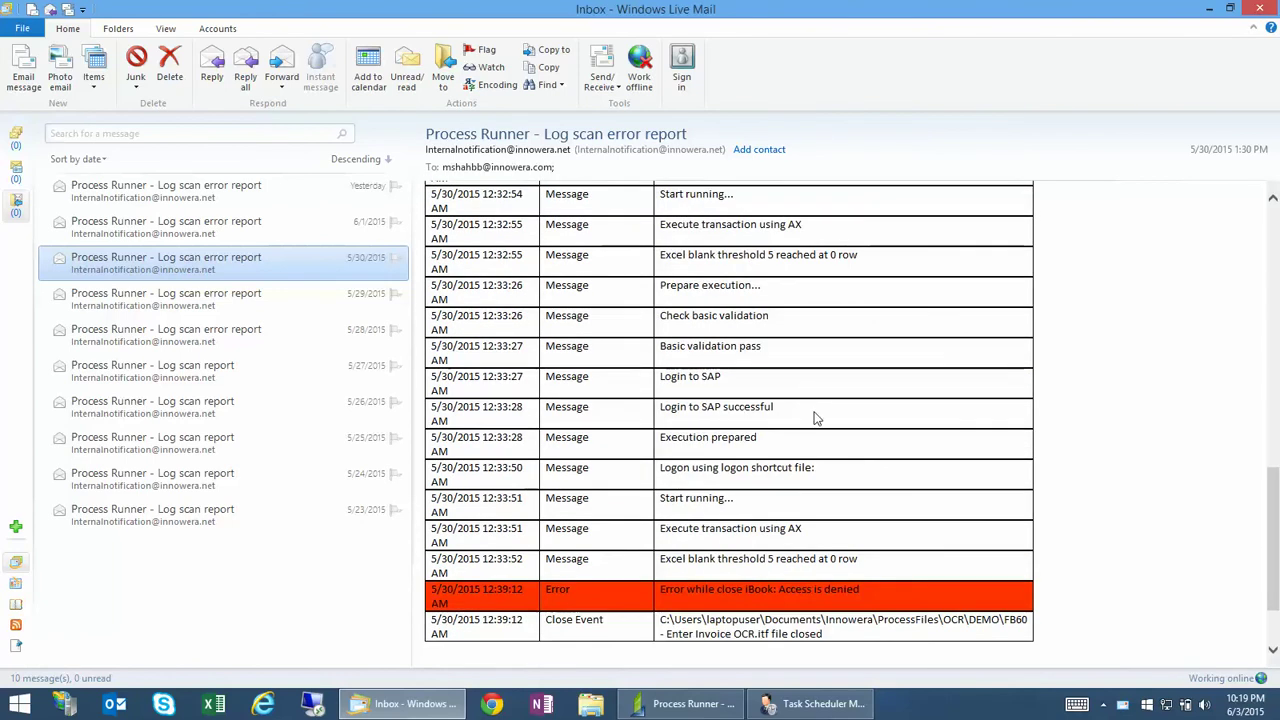
scroll(794, 445, down, 3)
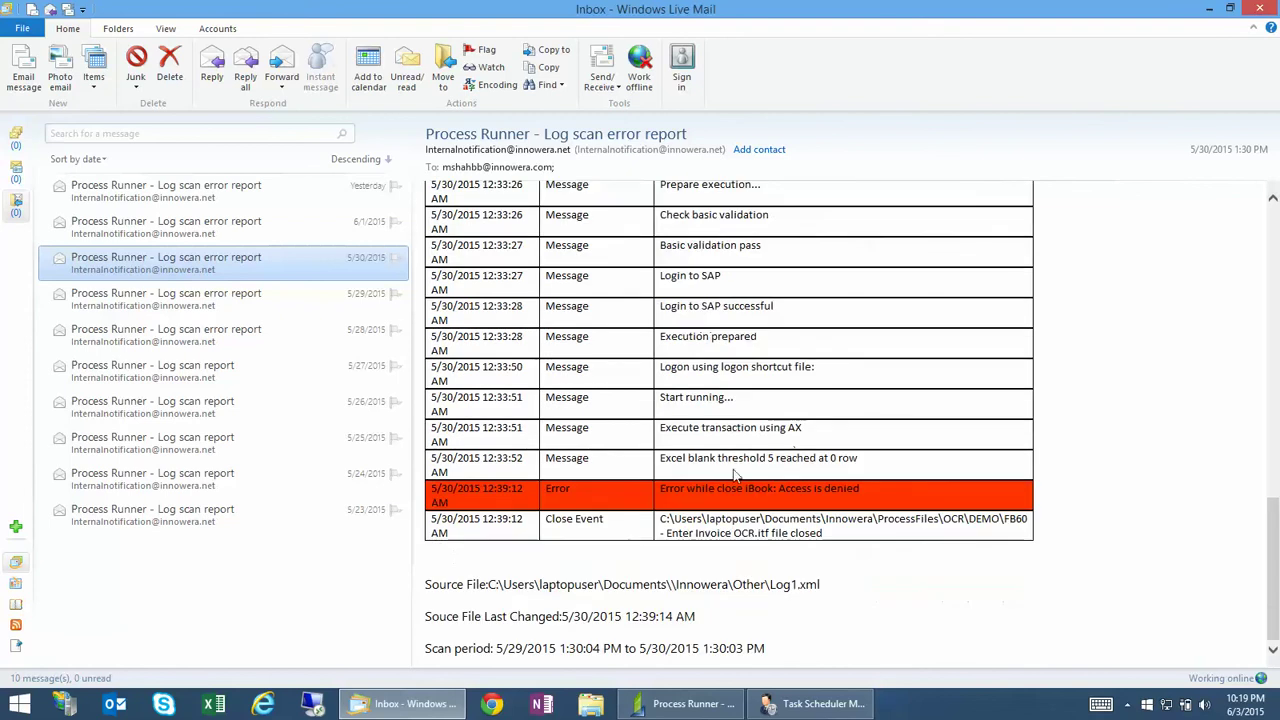
- Check the source file path, last changed date and scan period at the end of the 5/30/2015 report
drag(425, 585, 848, 588)
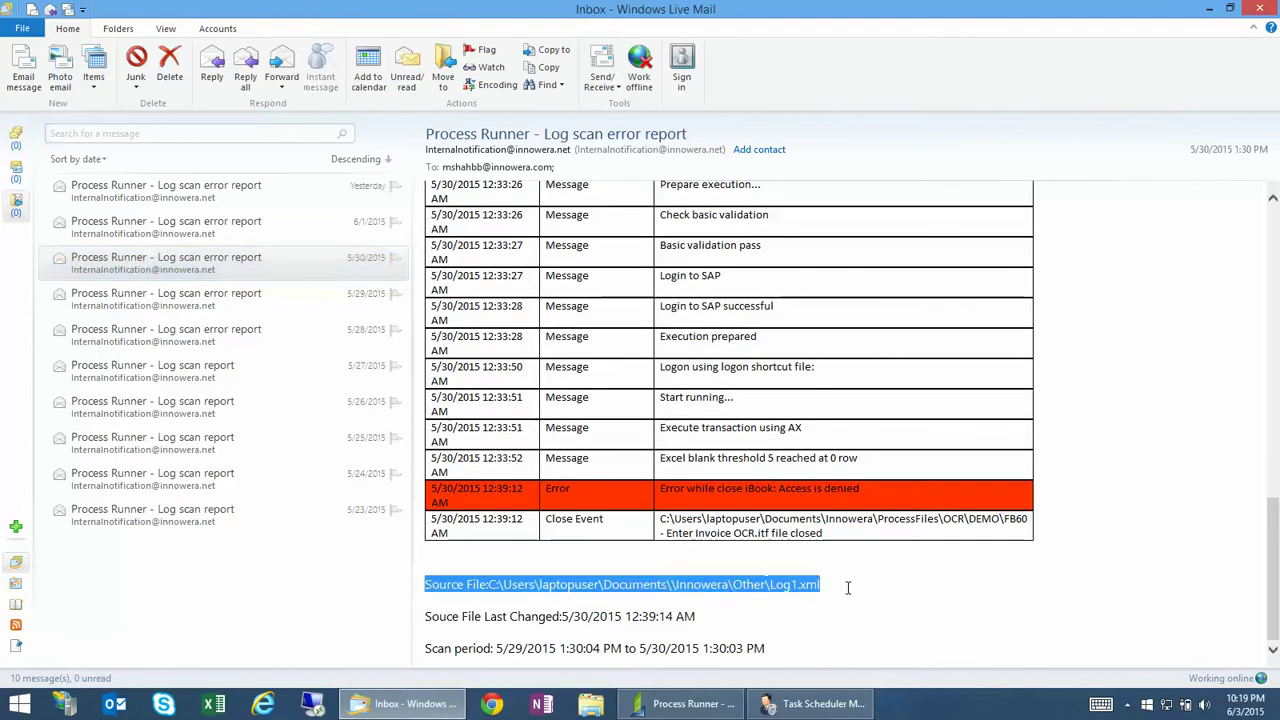
drag(425, 616, 705, 618)
drag(496, 648, 773, 648)
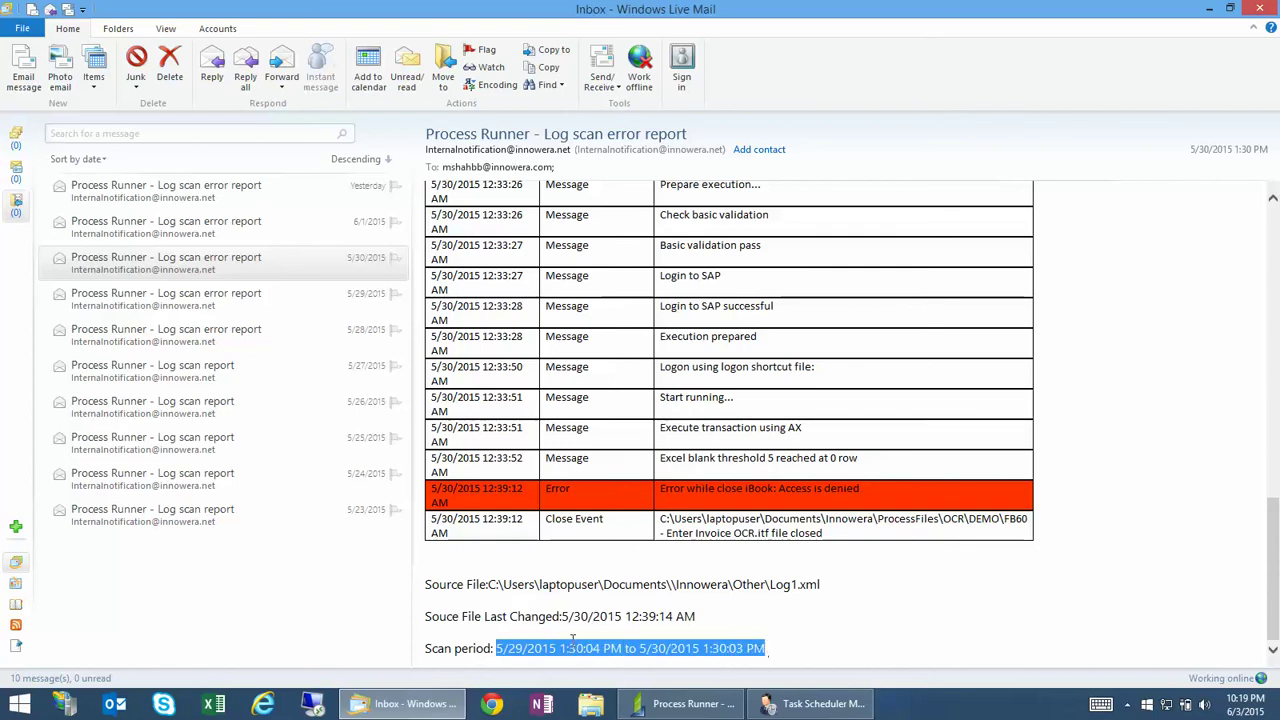
click(676, 648)
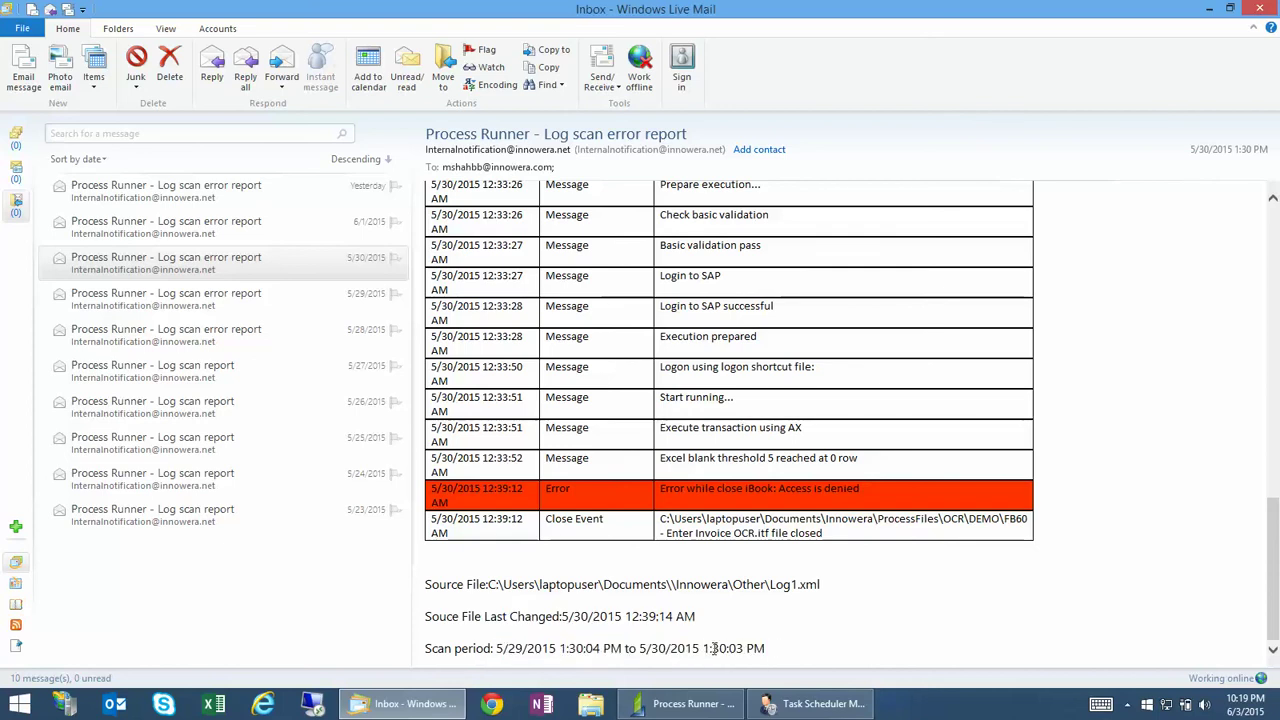
- Highlight the scan period's end time in the 5/30/2015 report, and examine the log scan error reports dated 5/29/2015 and 5/28/2015
drag(703, 648, 767, 649)
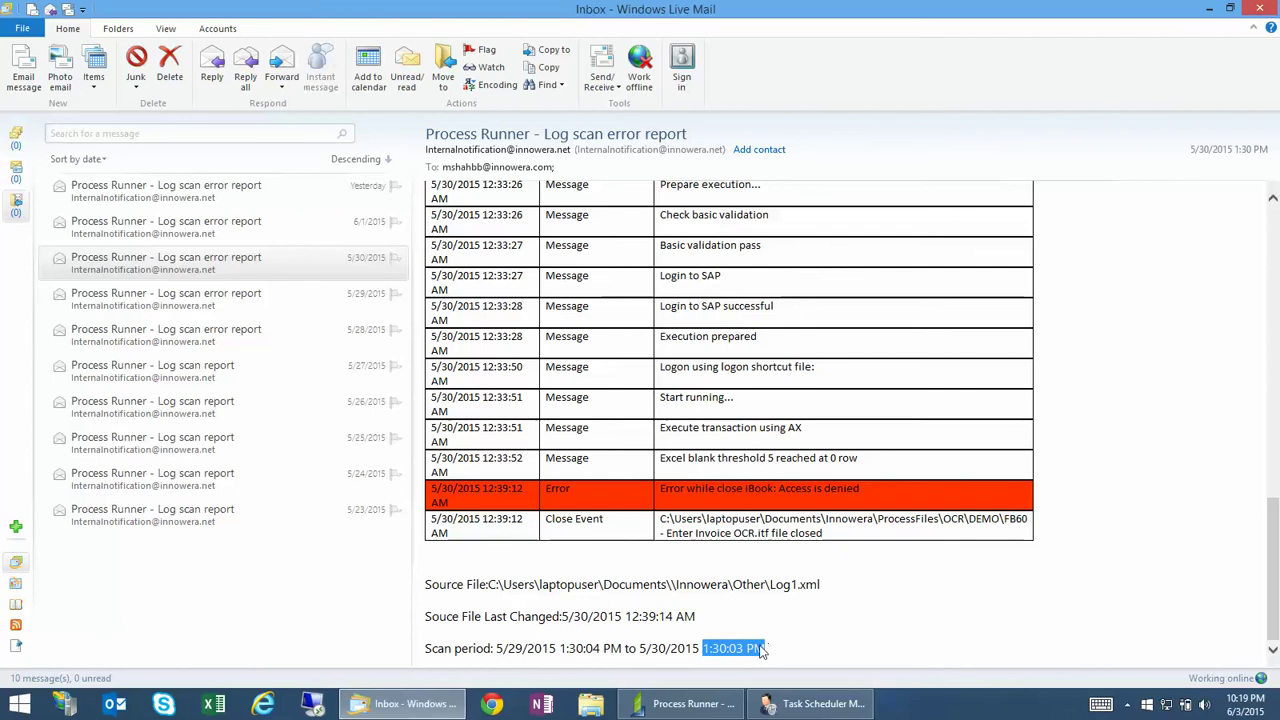
click(178, 302)
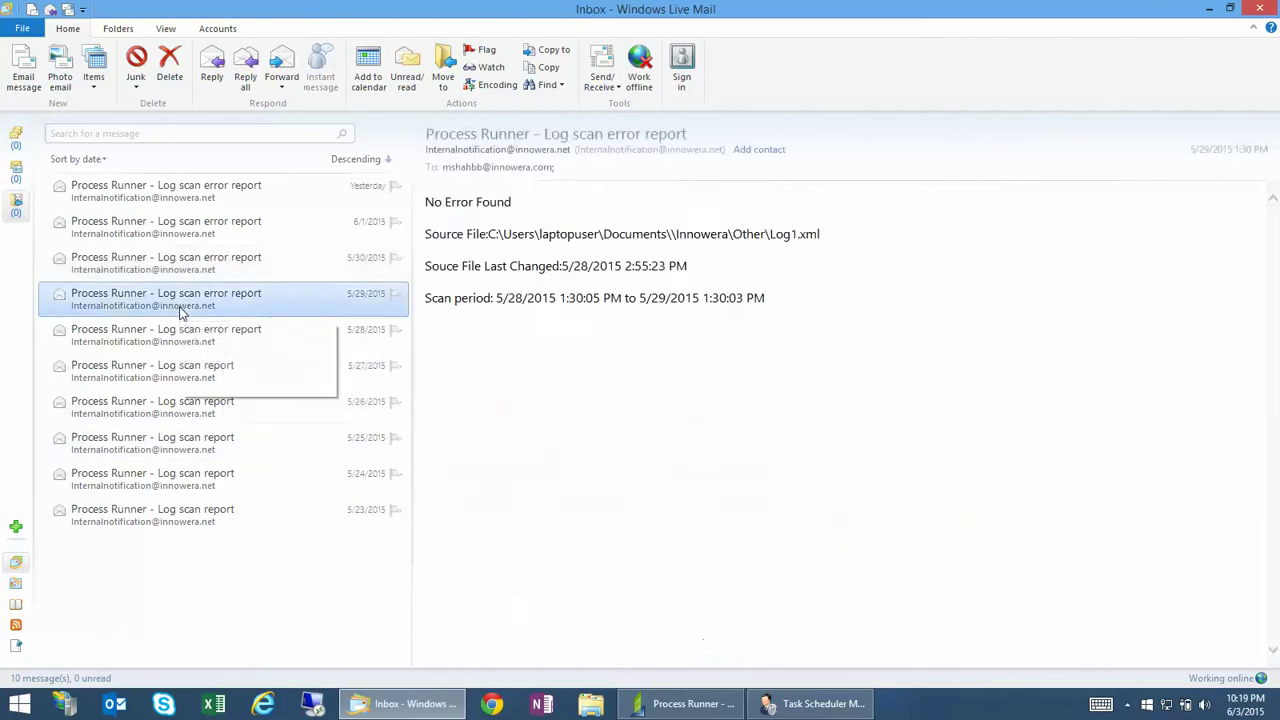
click(177, 342)
scroll(543, 466, down, 5)
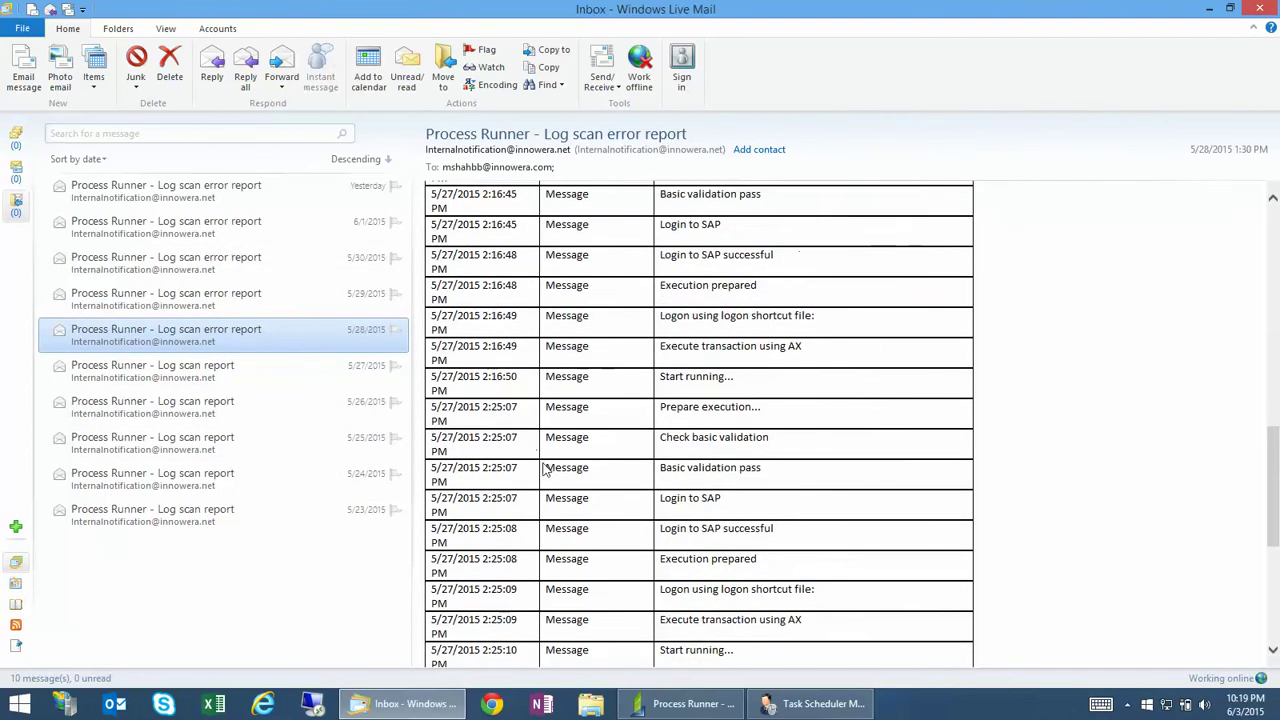
scroll(543, 466, up, 5)
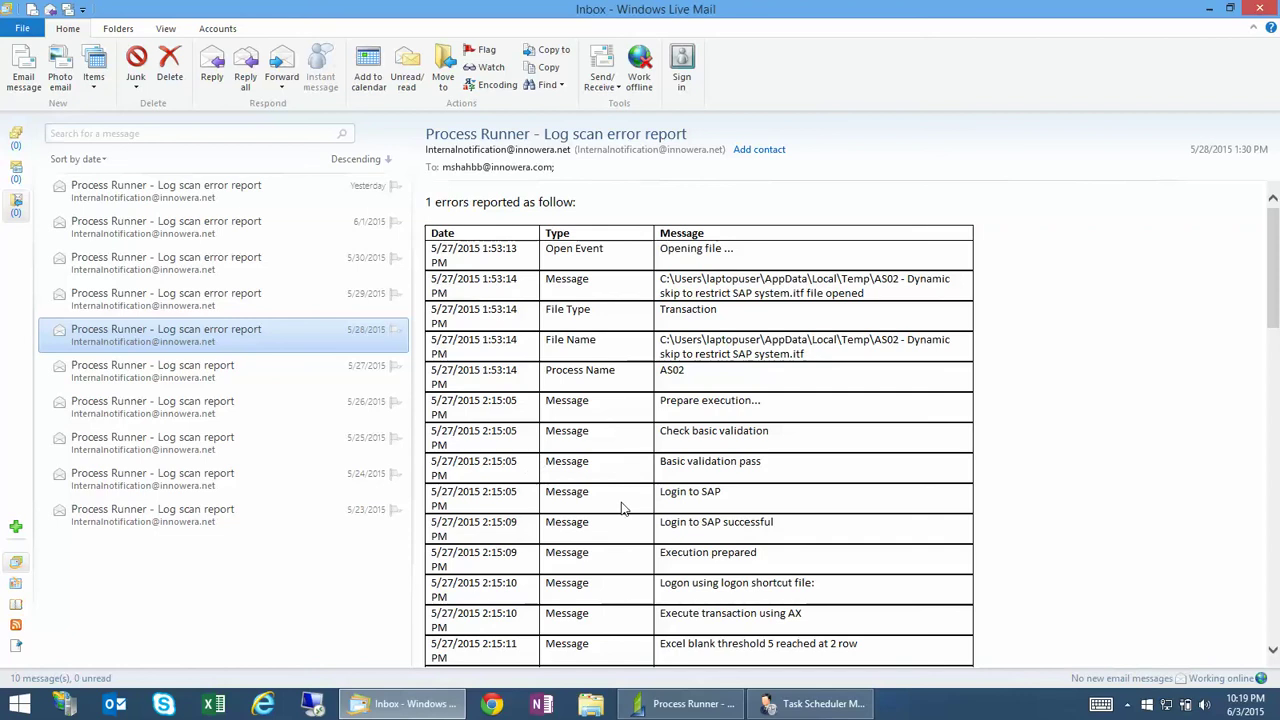
- Switch to Task Scheduler Manager and exit both the Auto Send Email Log window and the manager itself
mouse_move(806, 716)
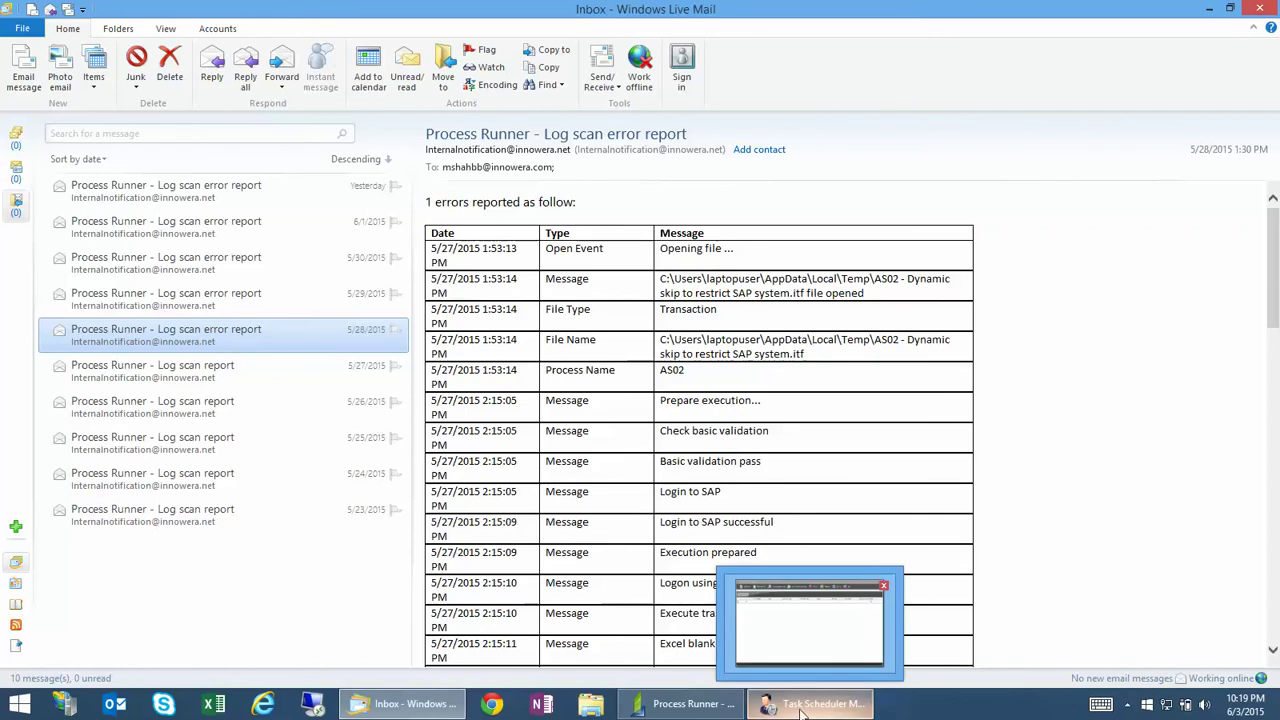
click(801, 705)
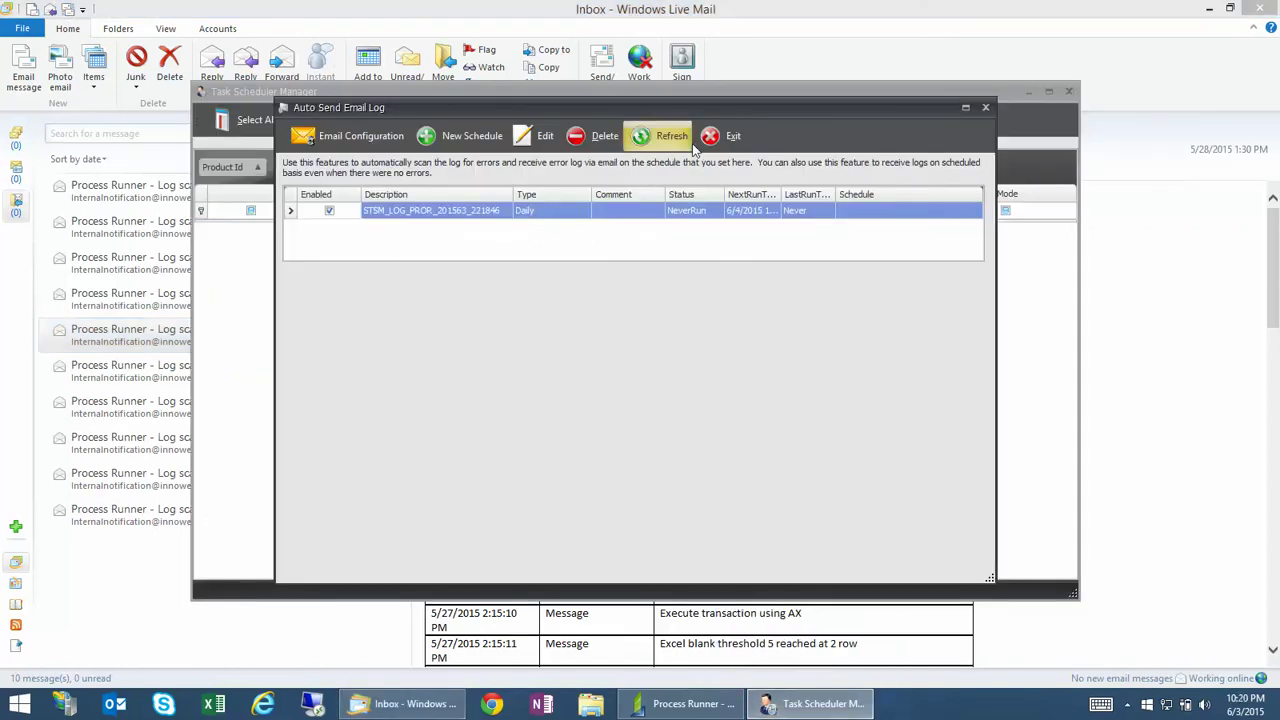
click(733, 135)
click(852, 121)
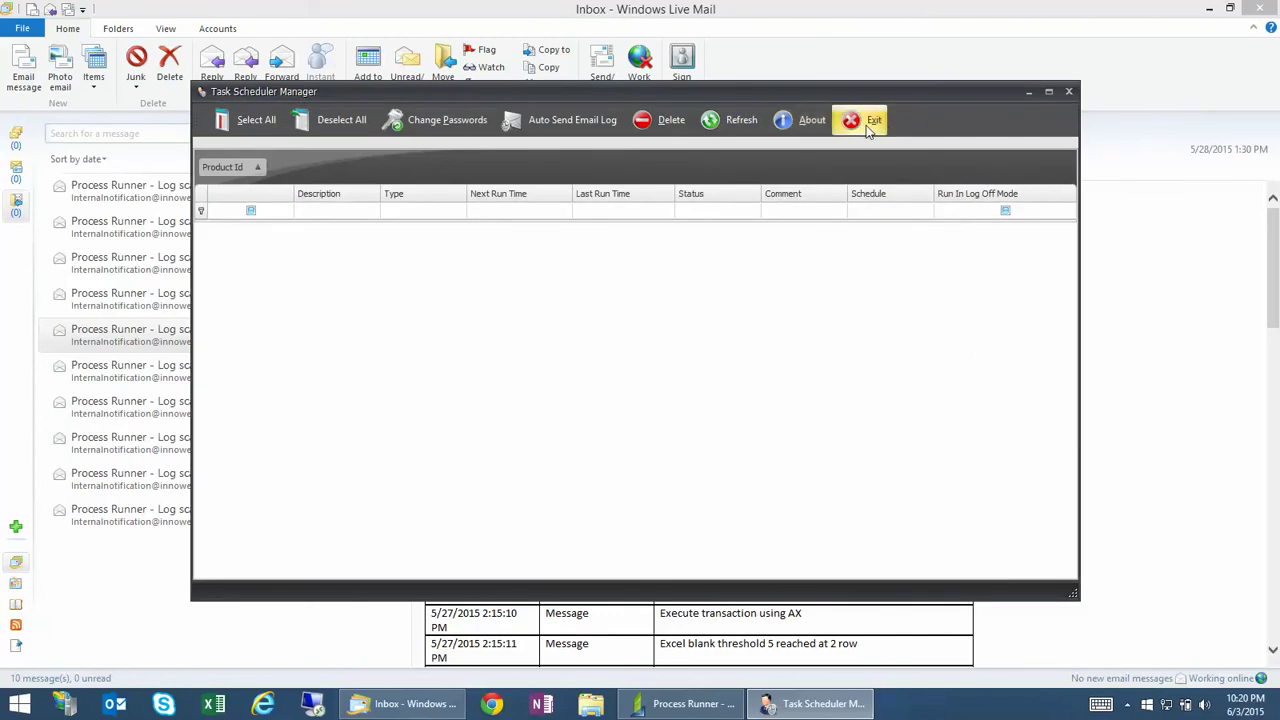
- Switch to Process Runner and locate the Auto Send Email Log command among its tools
click(651, 700)
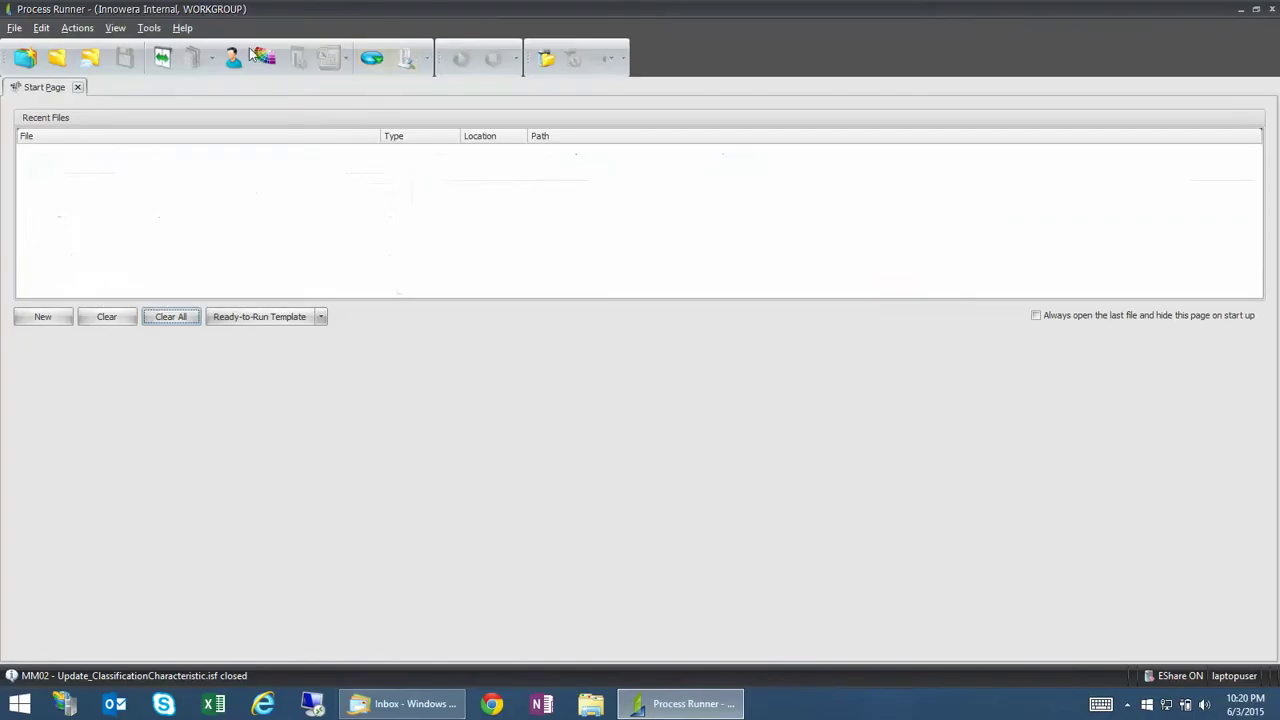
click(148, 27)
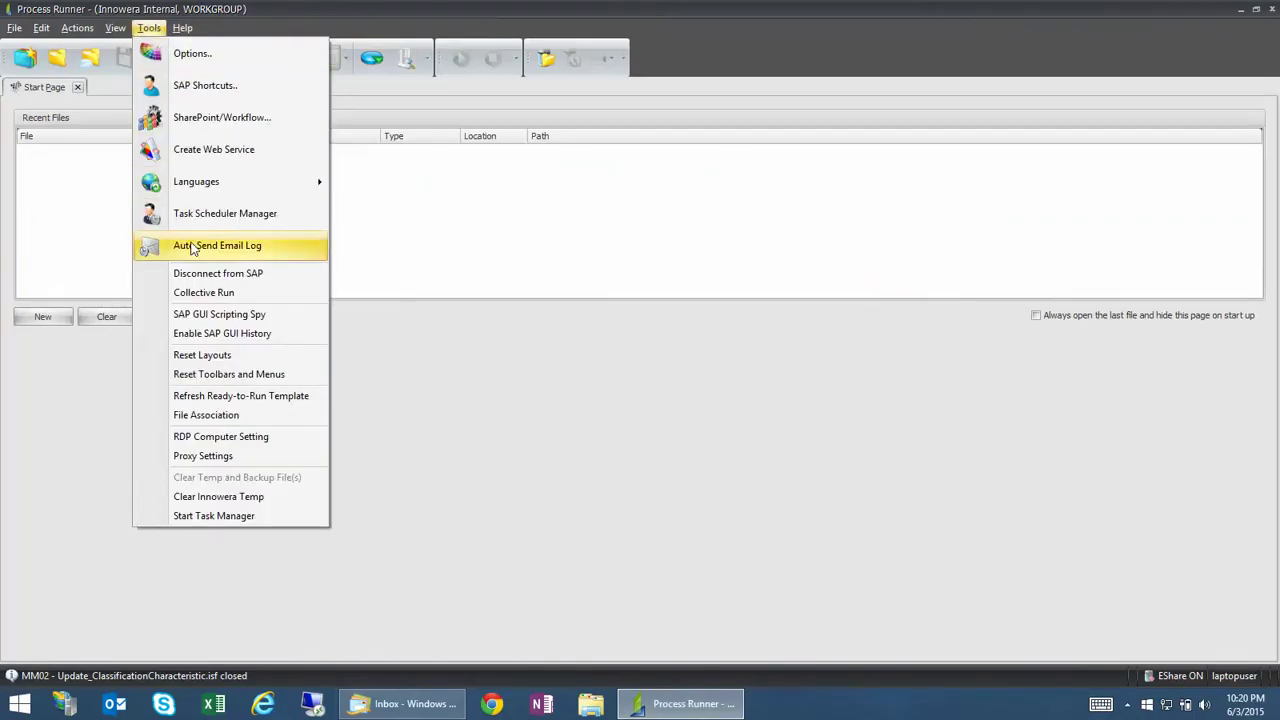